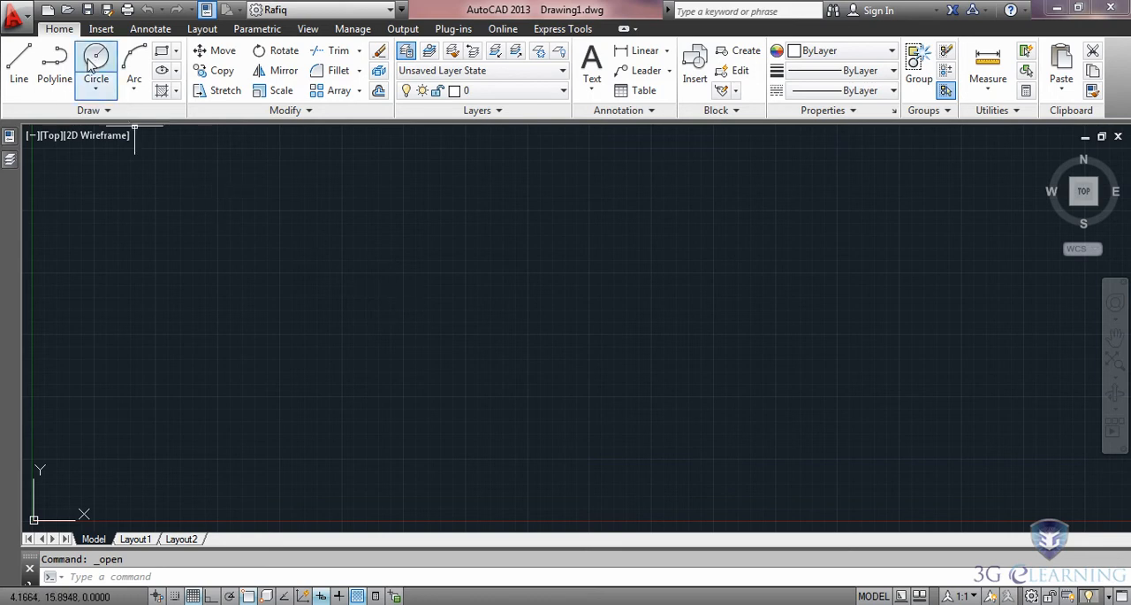
Create a new drawing from the acad.dwt template and set its insertion scale units to Feet.
left_click(42, 10)
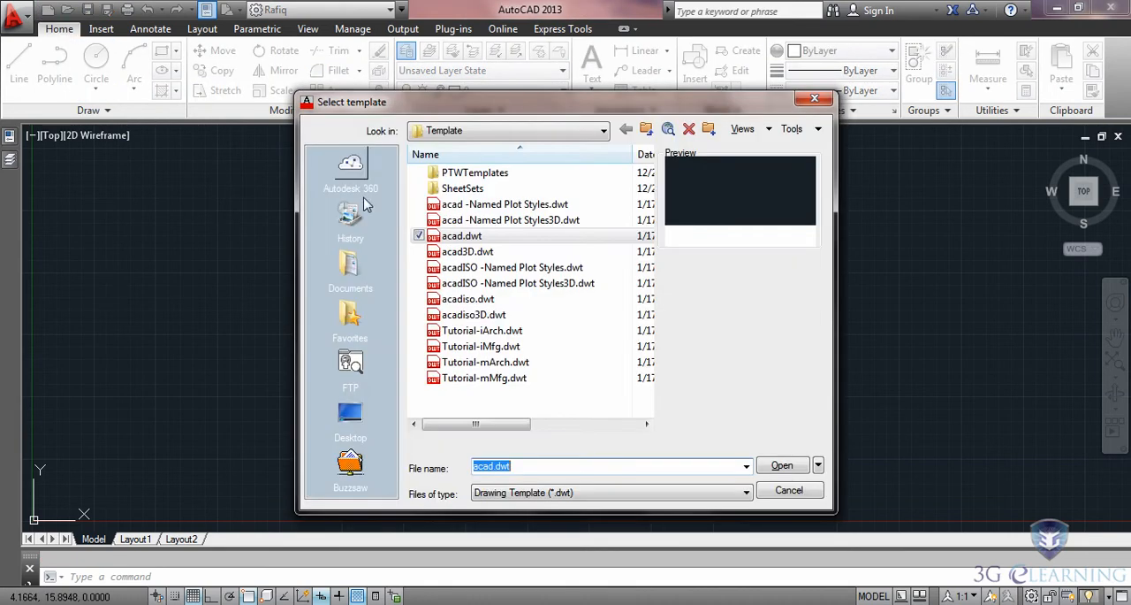
left_click(782, 465)
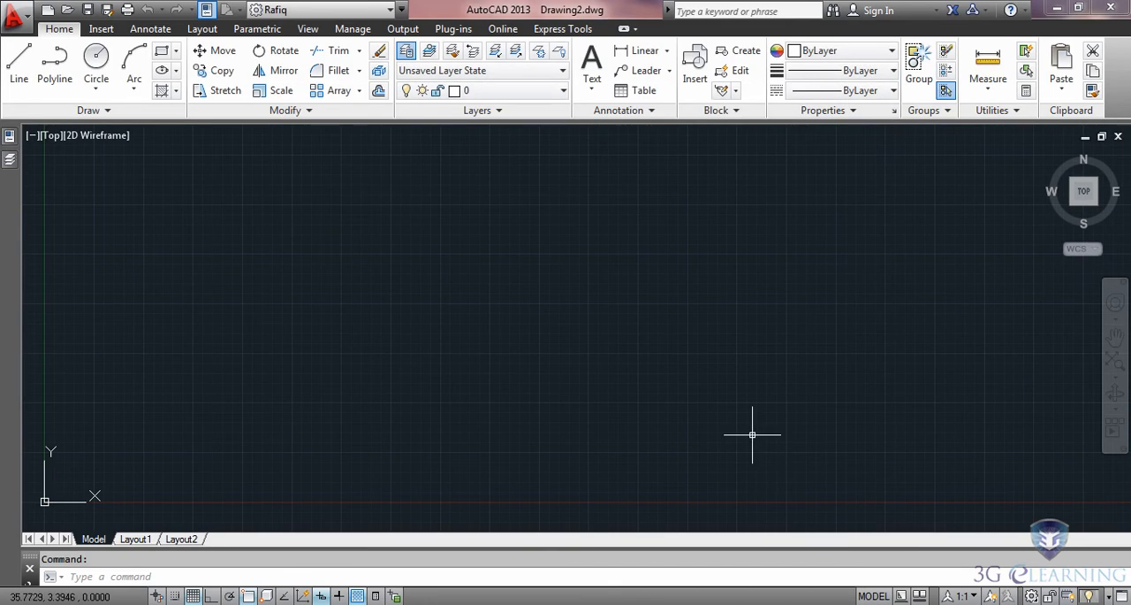
left_click(27, 18)
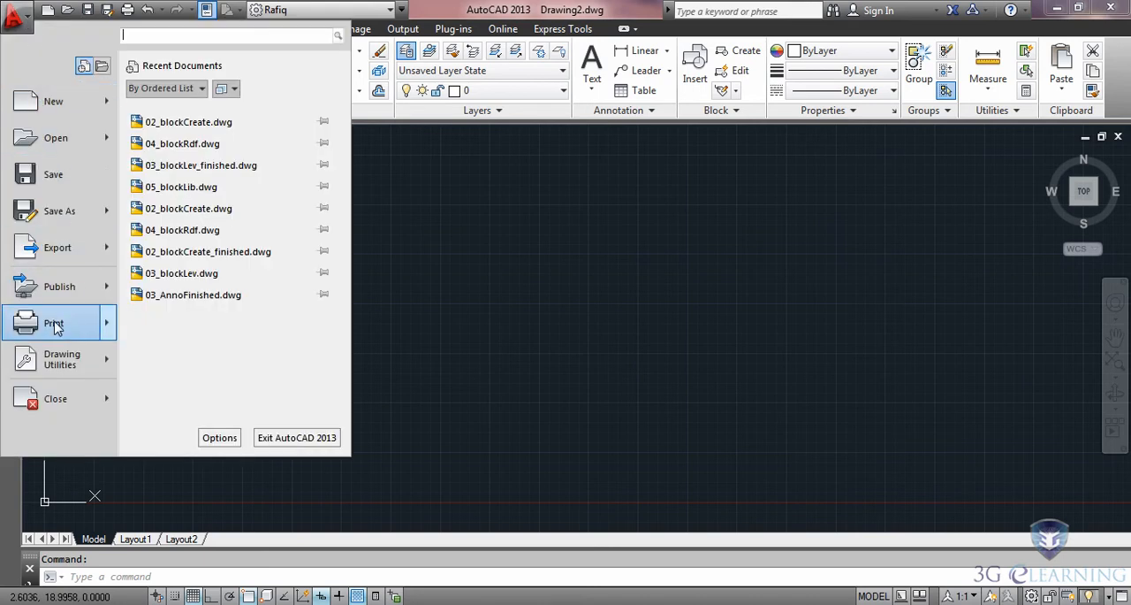
mouse_move(62, 358)
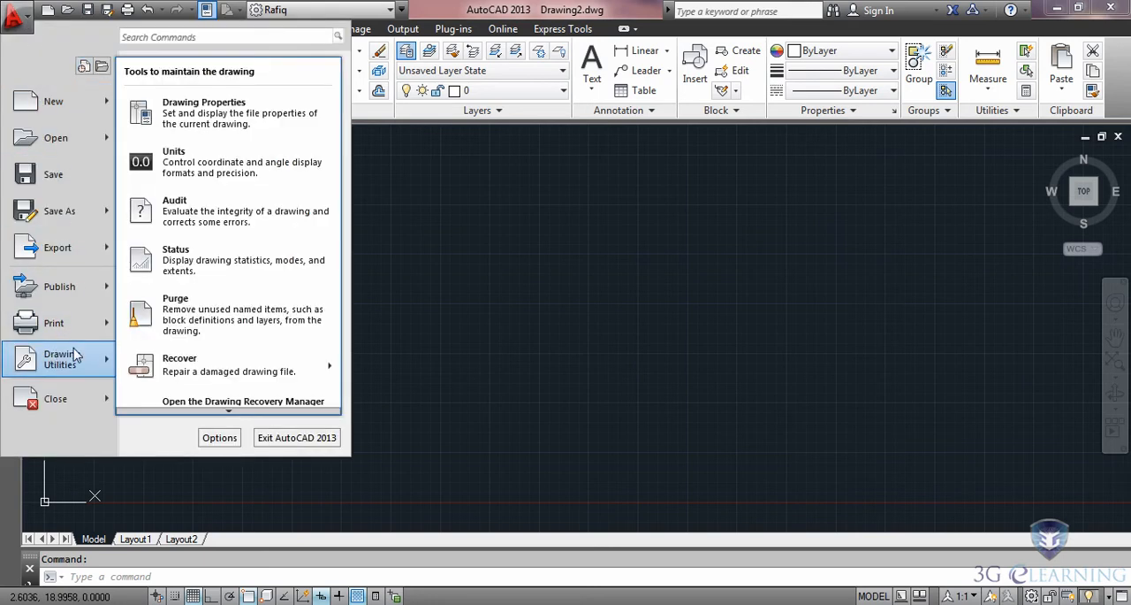
left_click(188, 175)
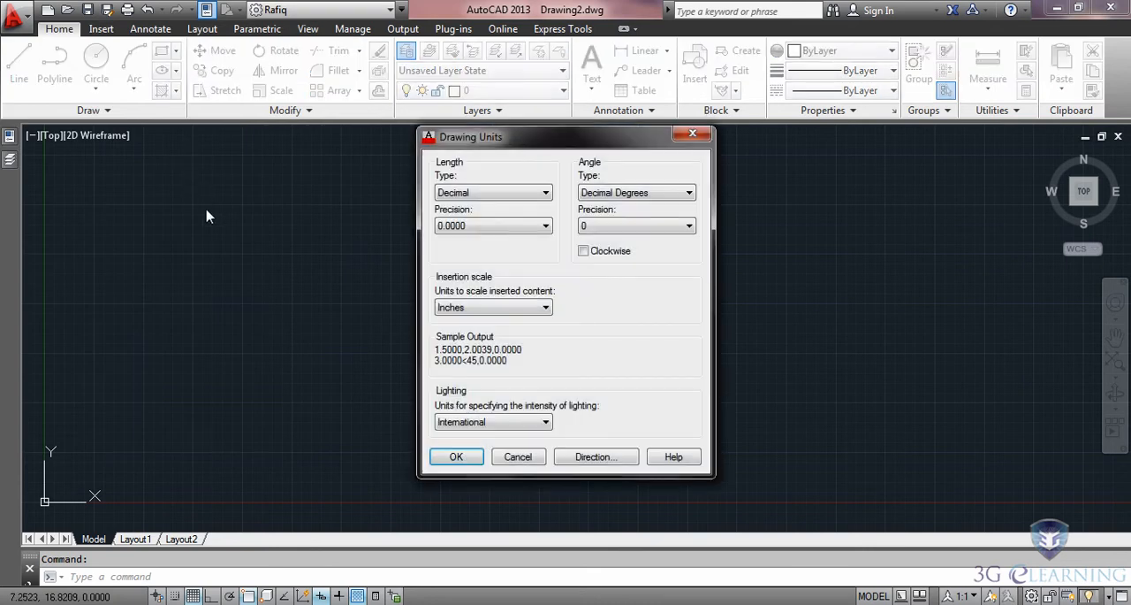
left_click(545, 307)
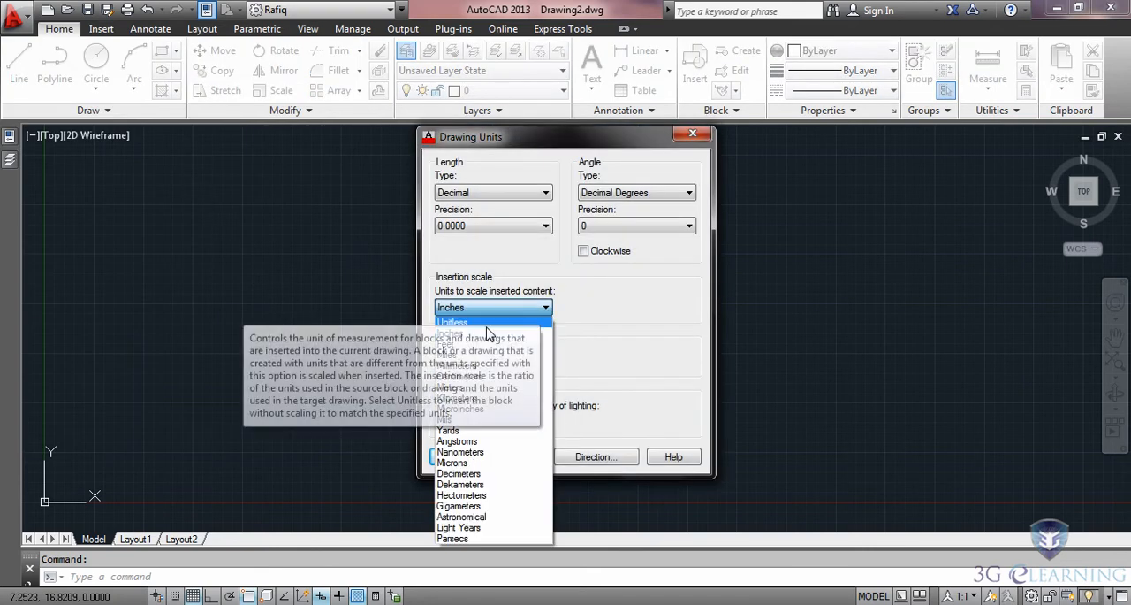
left_click(447, 344)
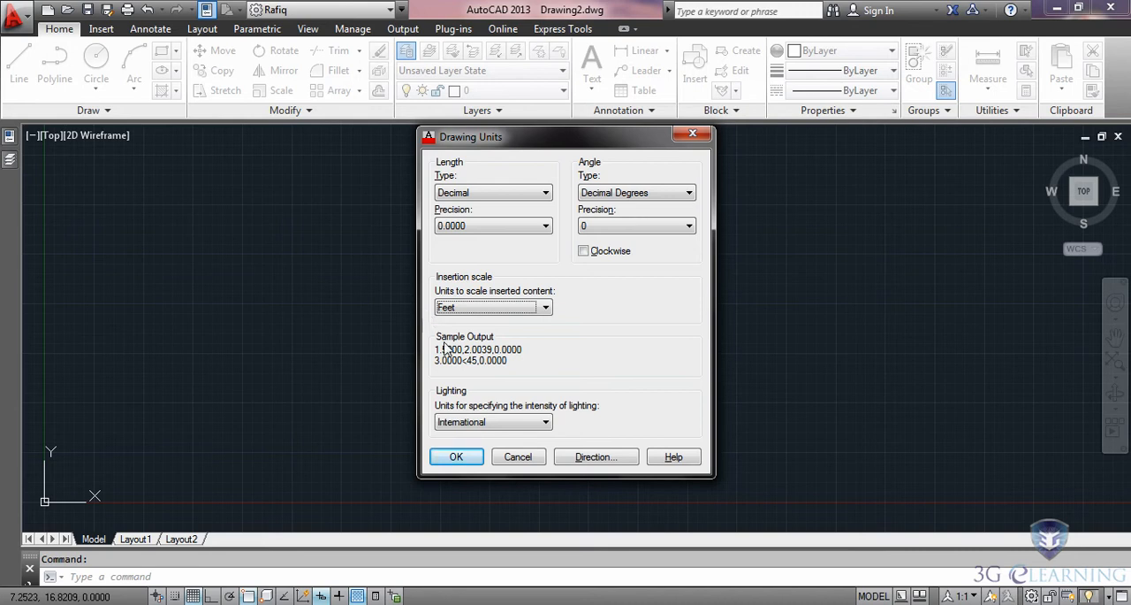
left_click(454, 456)
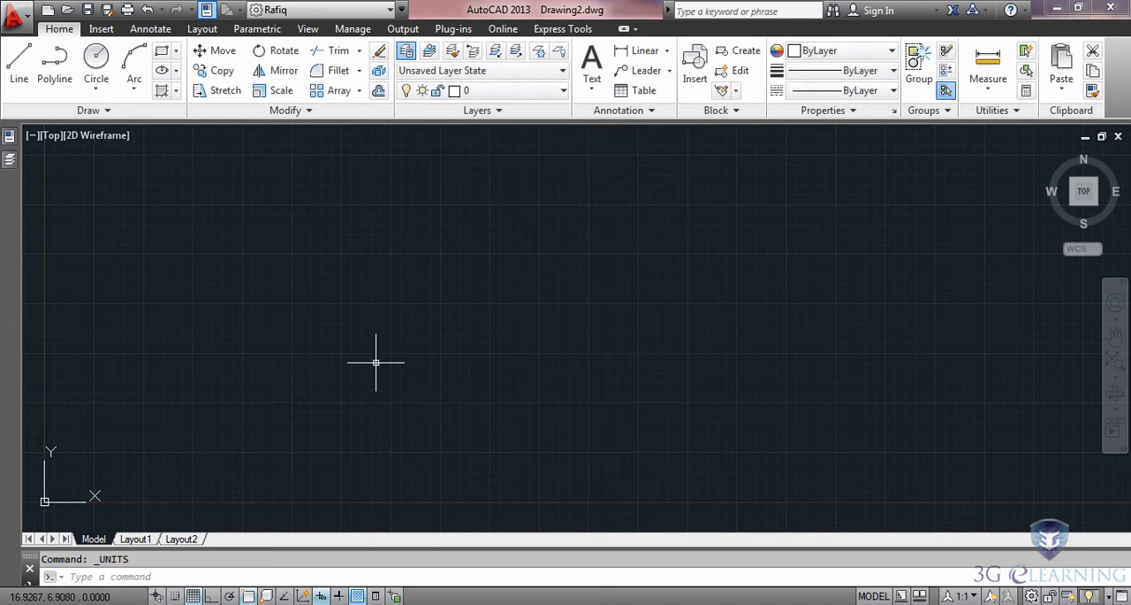
Save the drawing as 03_exhibit in the LinkingDWGs folder.
left_click(87, 10)
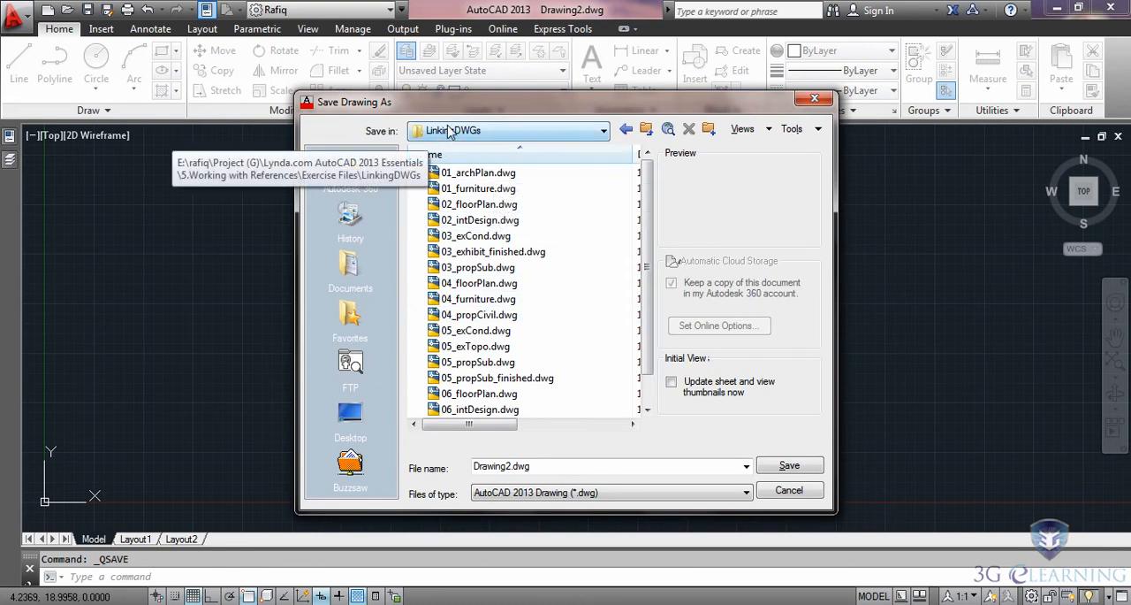
left_click(478, 460)
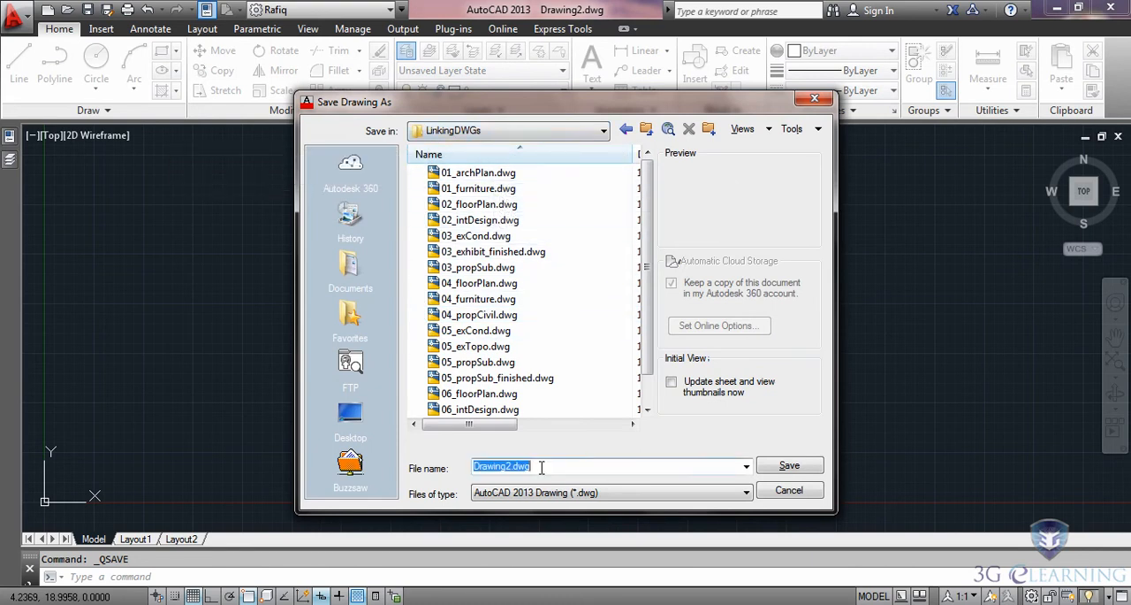
type("03_exhibit")
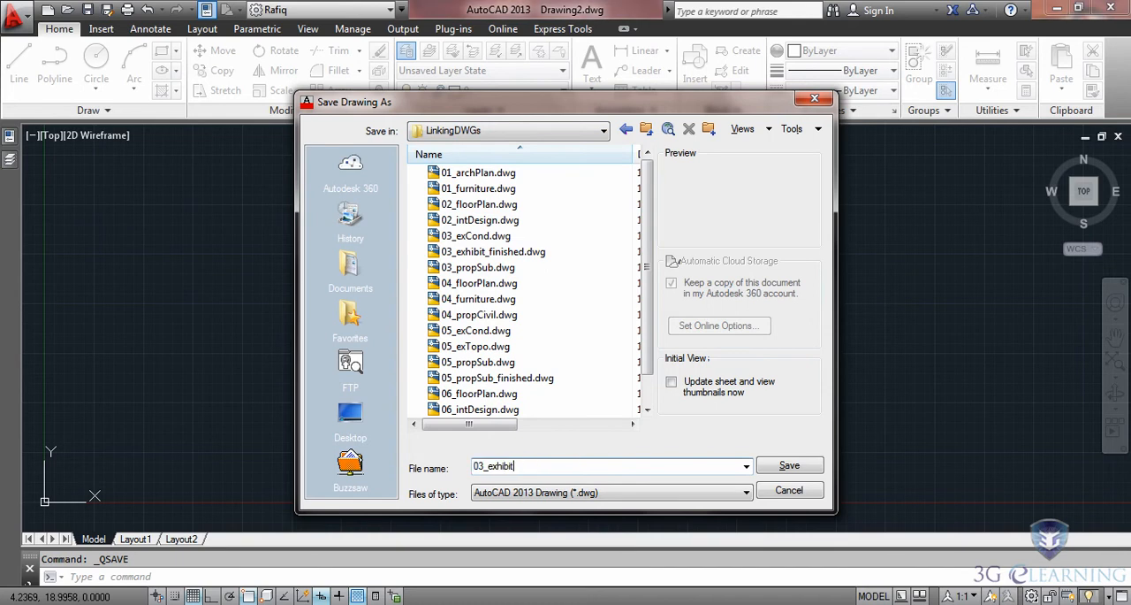
left_click(785, 470)
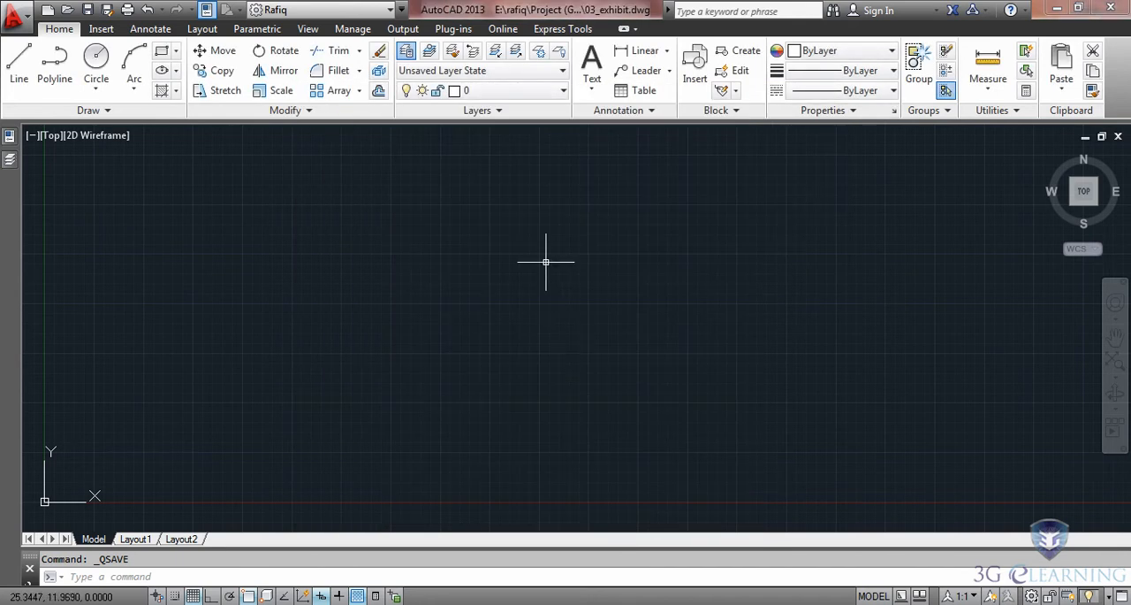
left_click(548, 92)
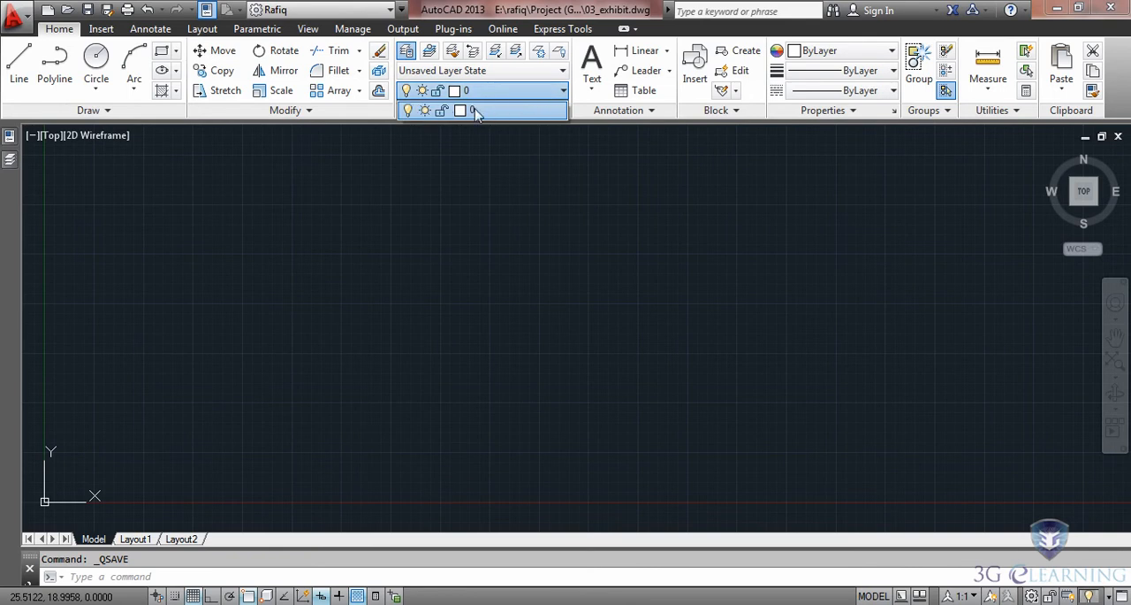
left_click(554, 304)
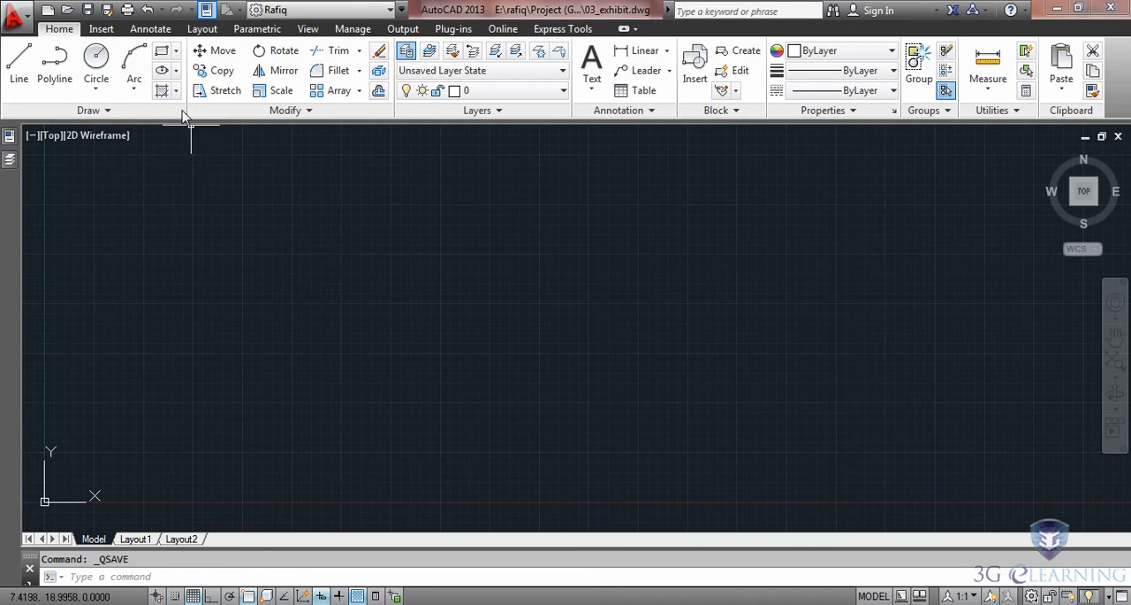
Attach 03_exCond.dwg as an overlay external reference with a relative path, scale 1 and insertion point 0,0,0.
left_click(101, 29)
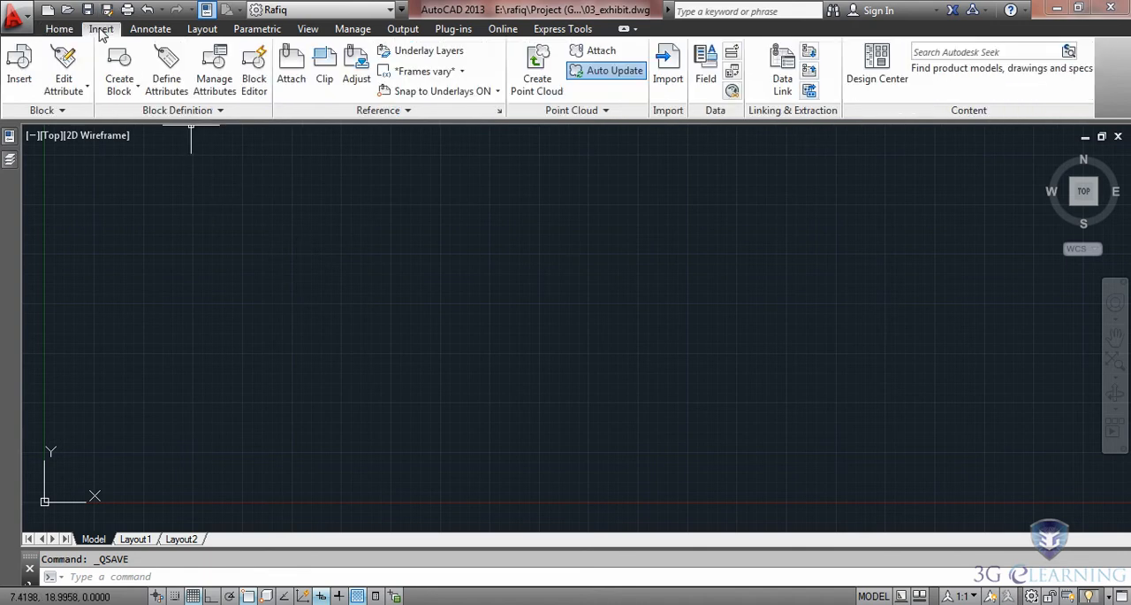
left_click(290, 66)
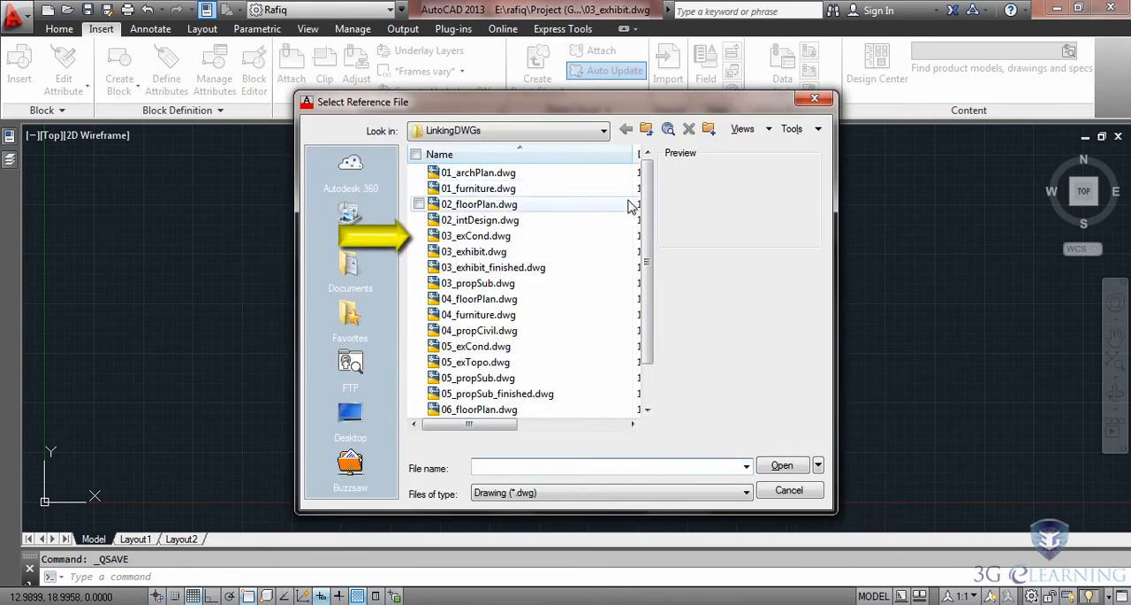
left_click(458, 239)
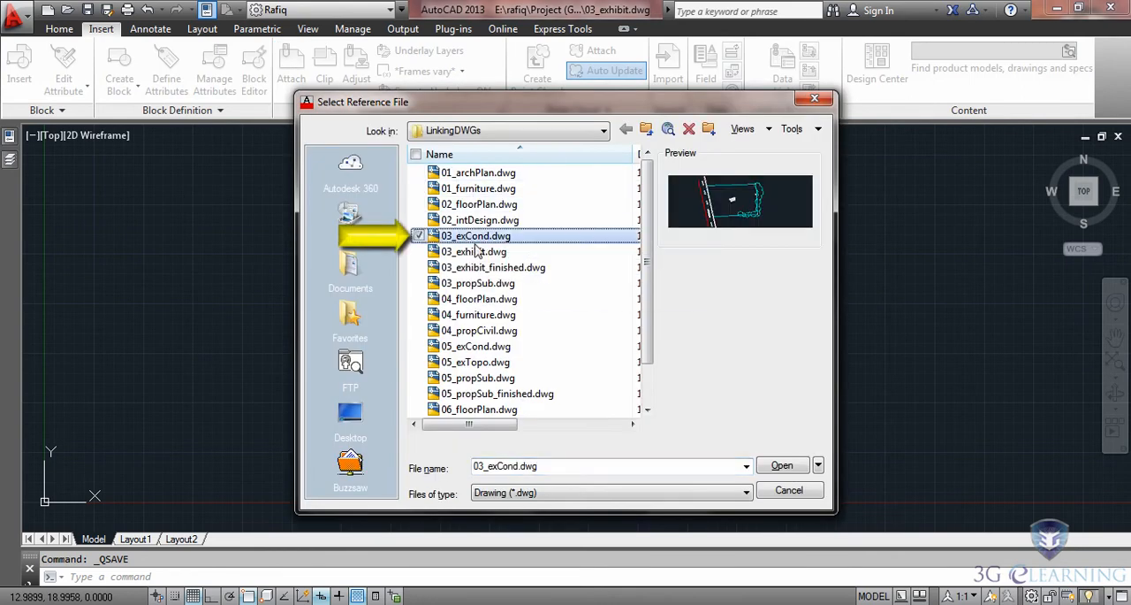
left_click(776, 466)
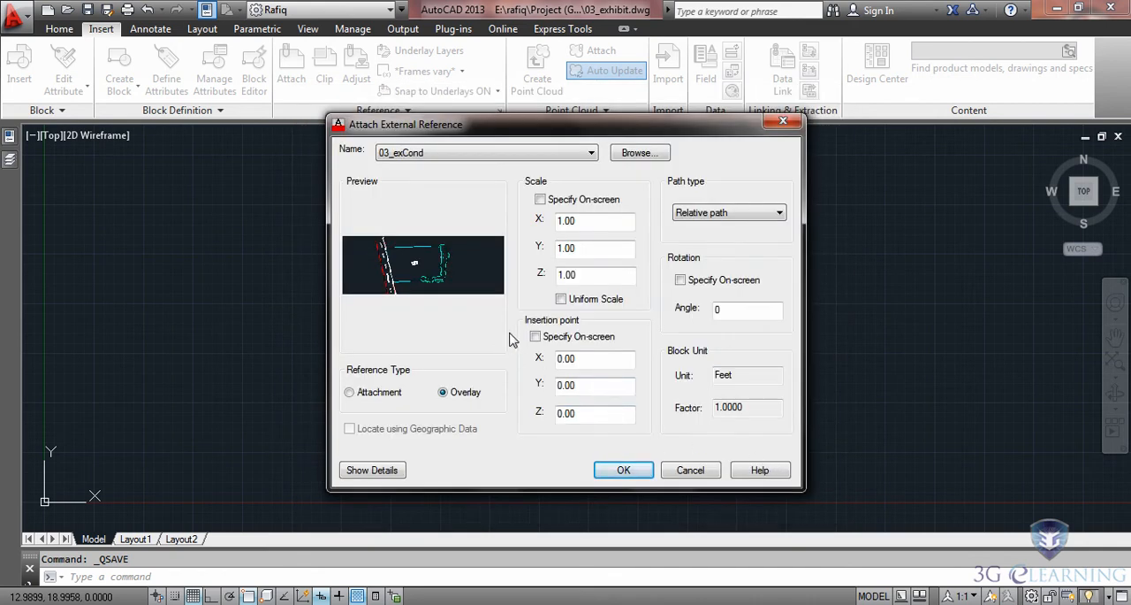
left_click(771, 217)
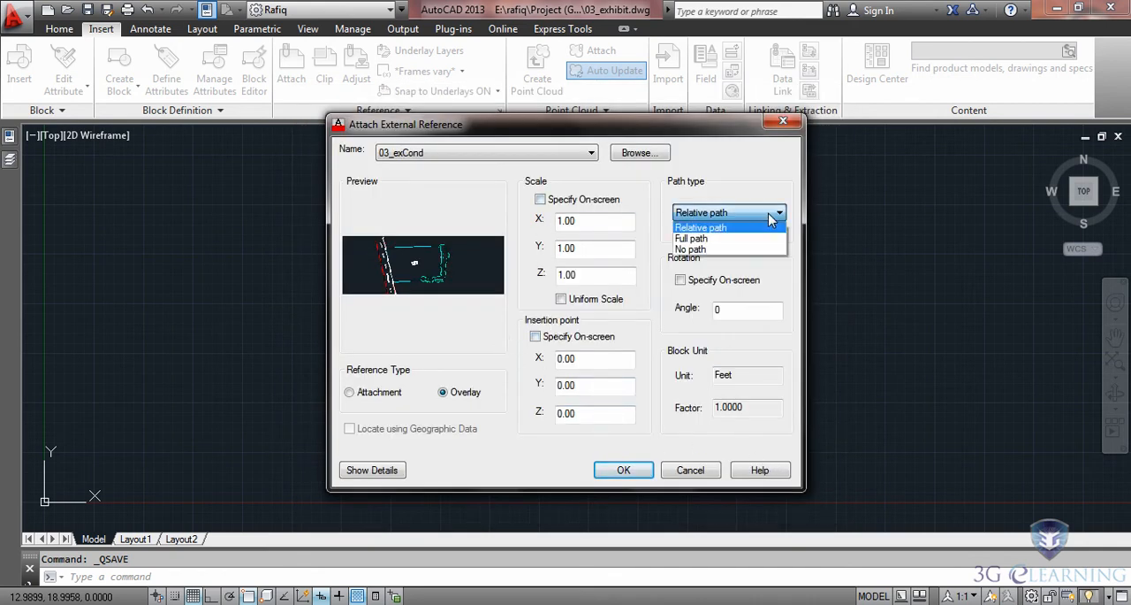
left_click(744, 228)
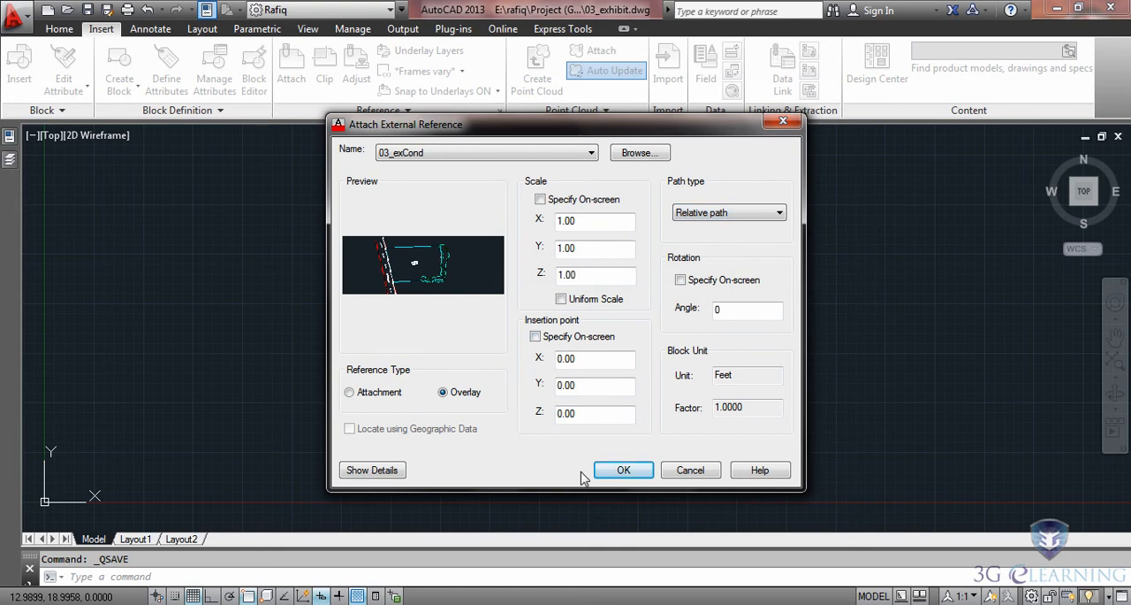
left_click(619, 471)
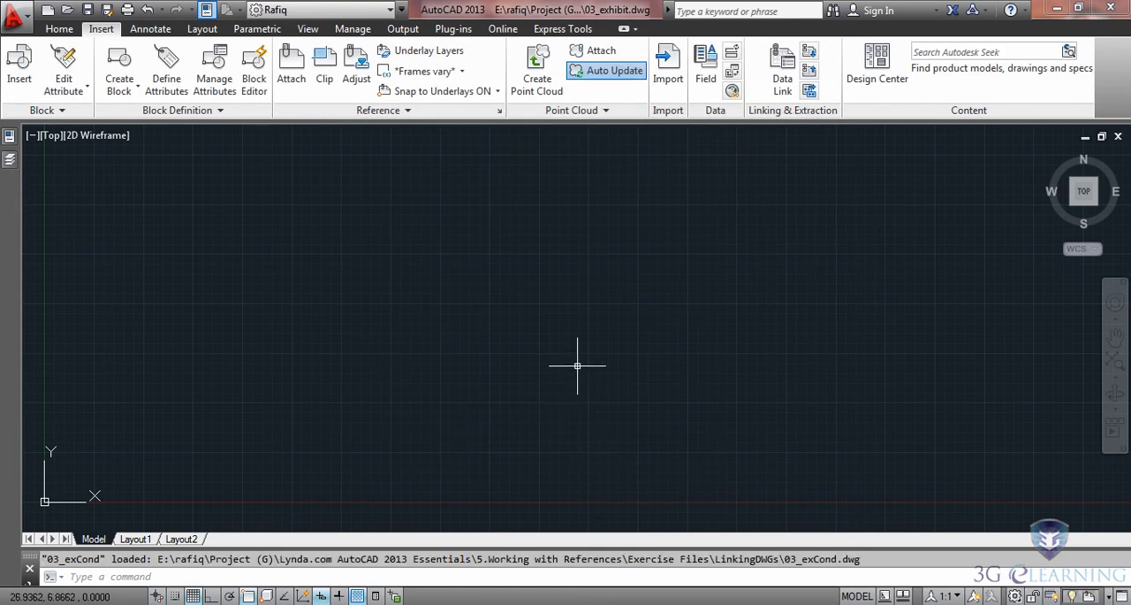
middle_click(573, 294)
middle_click(573, 293)
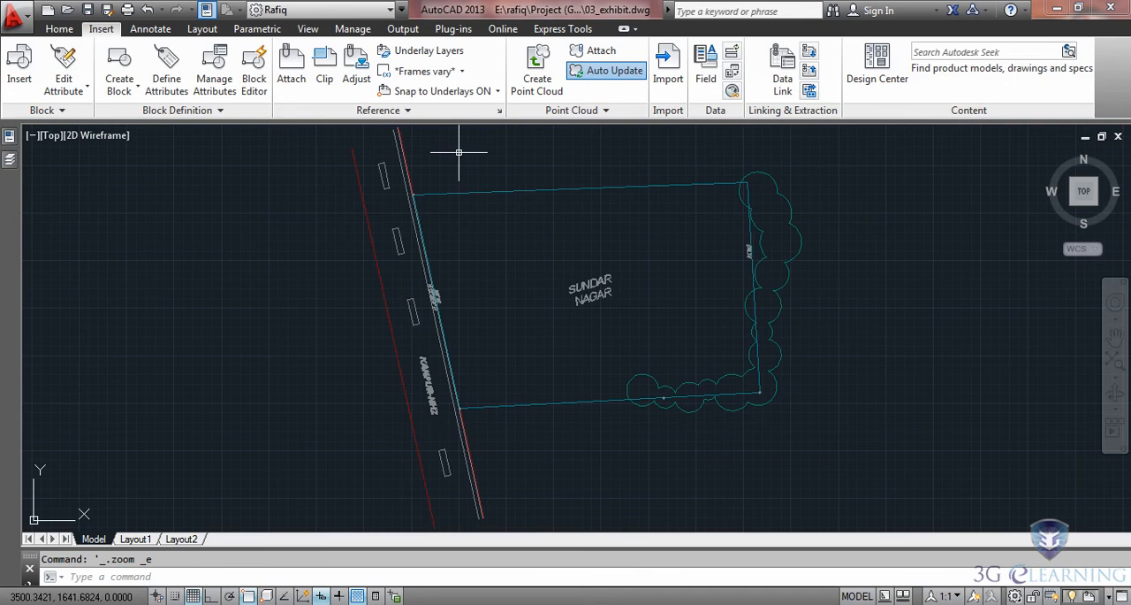
Turn off the fading of externally referenced drawings.
left_click(431, 112)
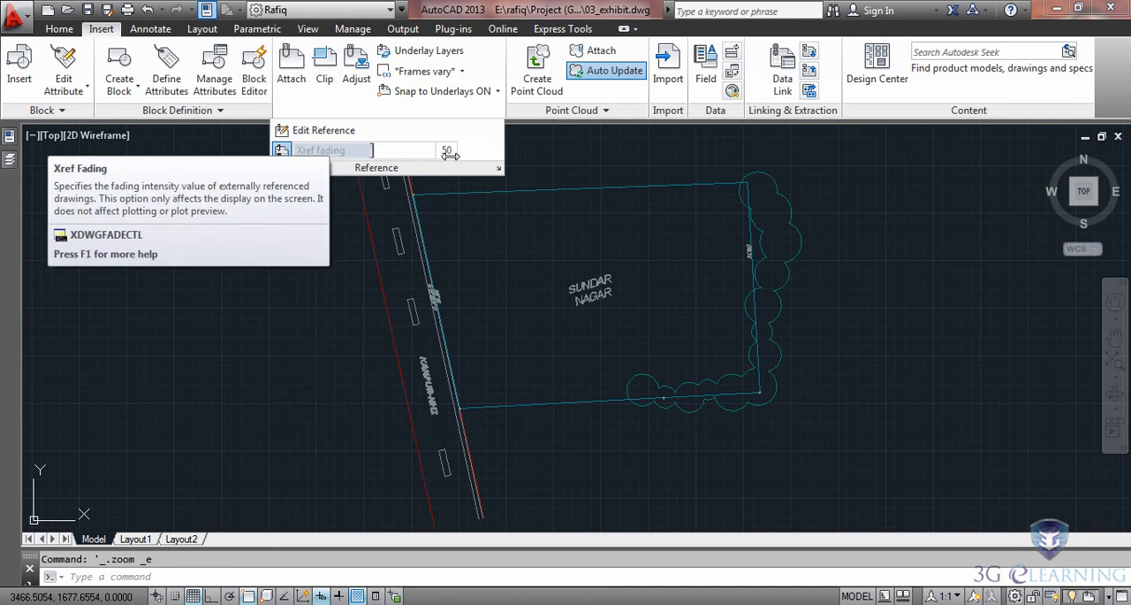
left_click(281, 152)
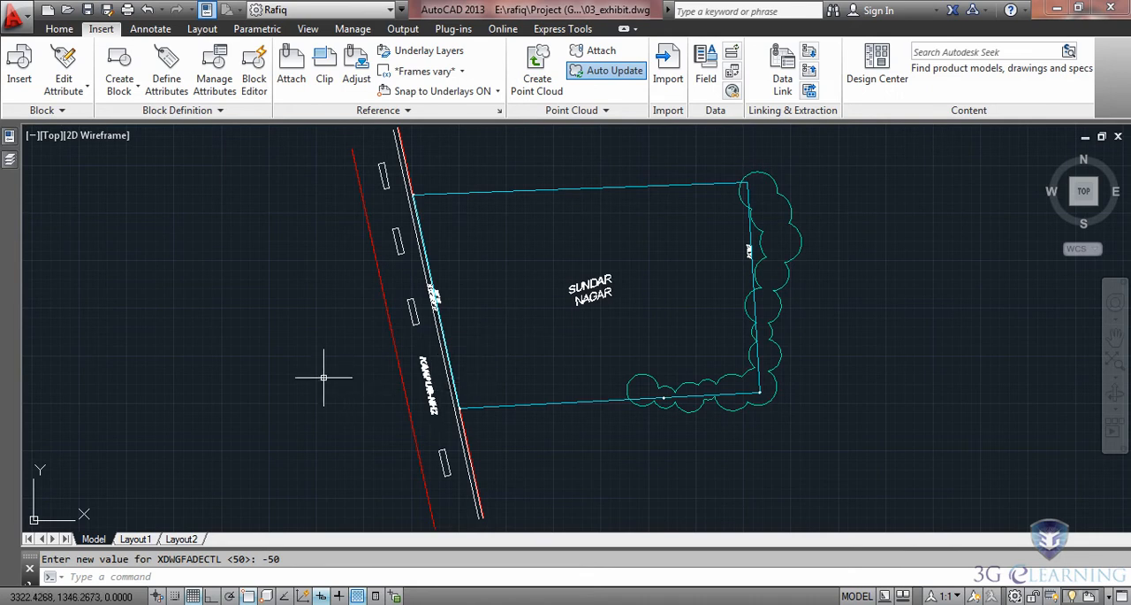
Set the colour of all 03_exCond reference layers to white.
left_click(9, 160)
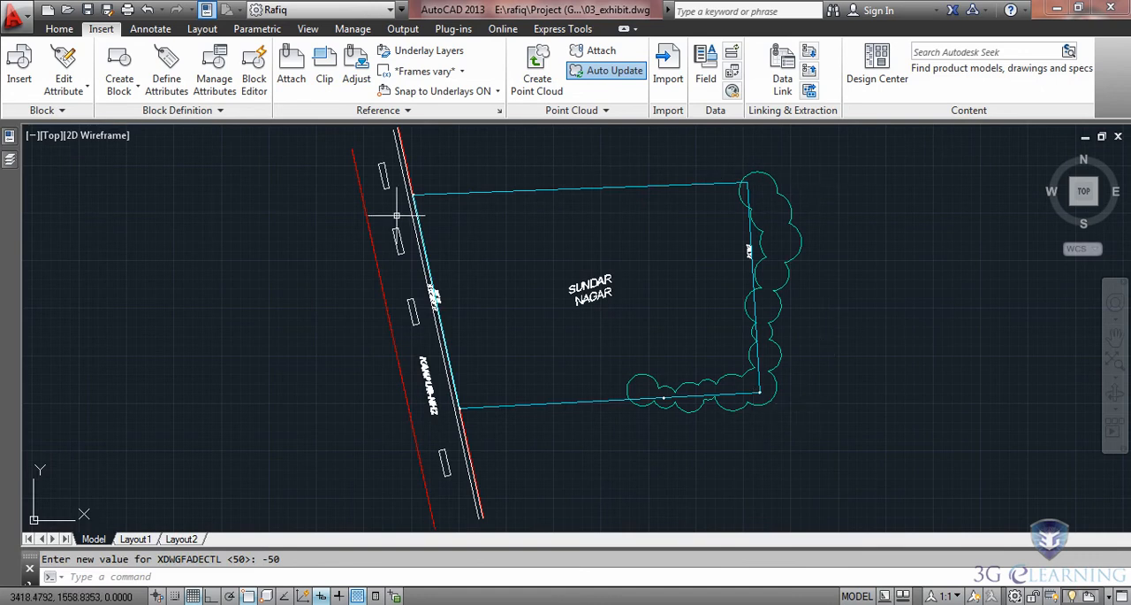
mouse_move(15, 180)
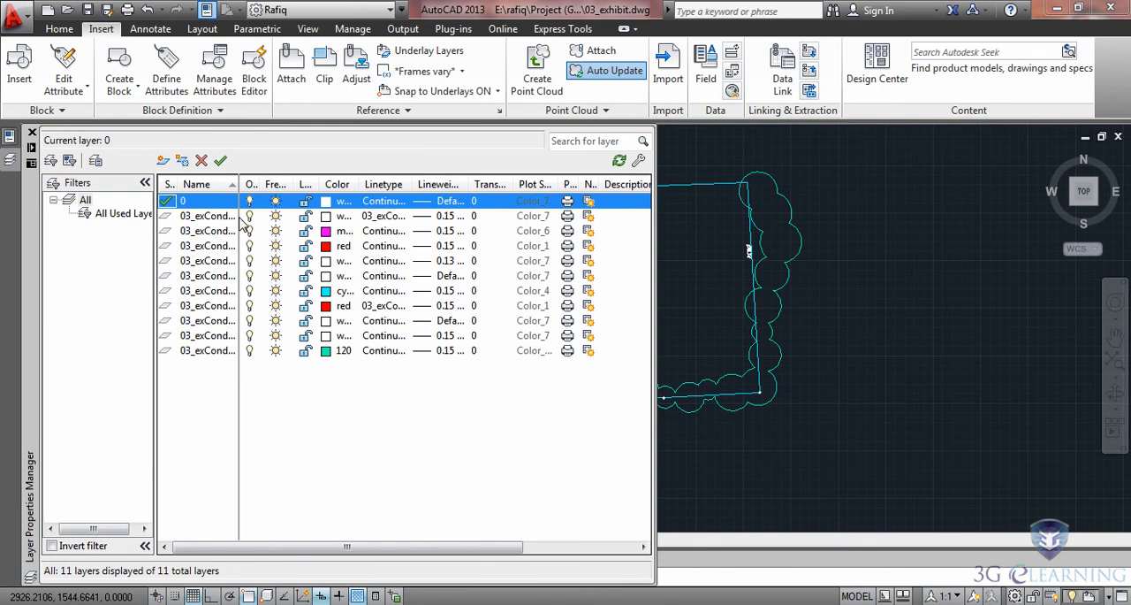
left_click(202, 216)
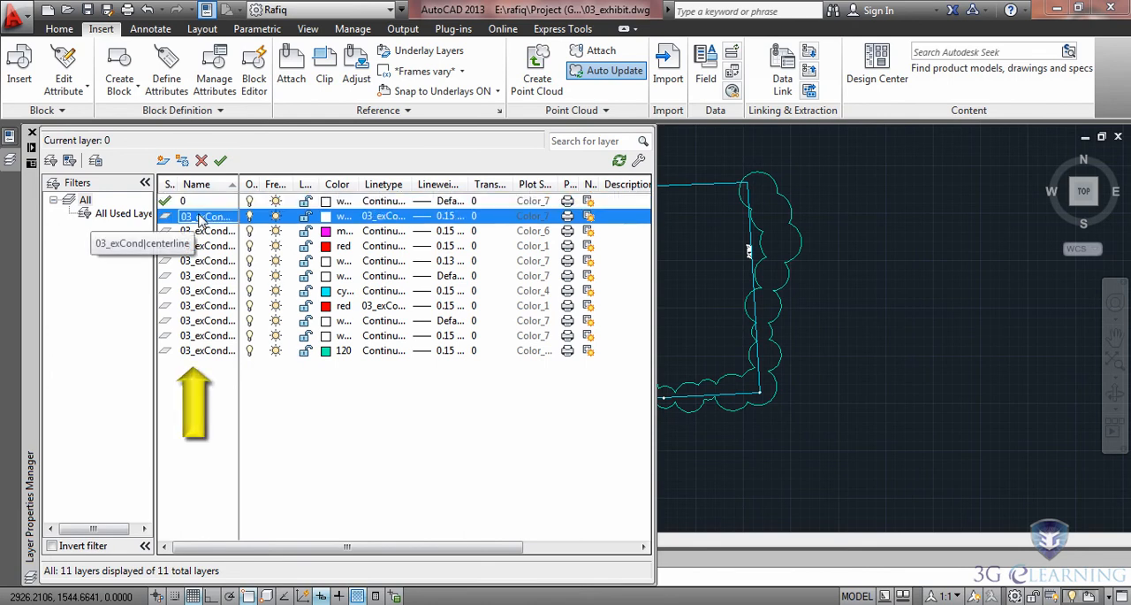
left_click(194, 351, "shift")
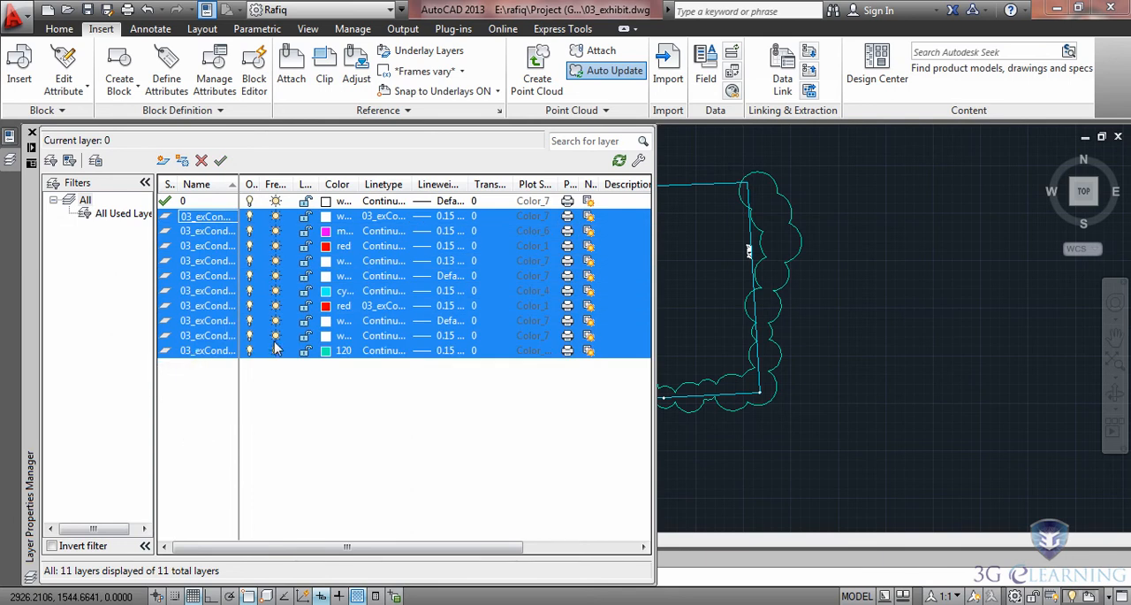
left_click(326, 321)
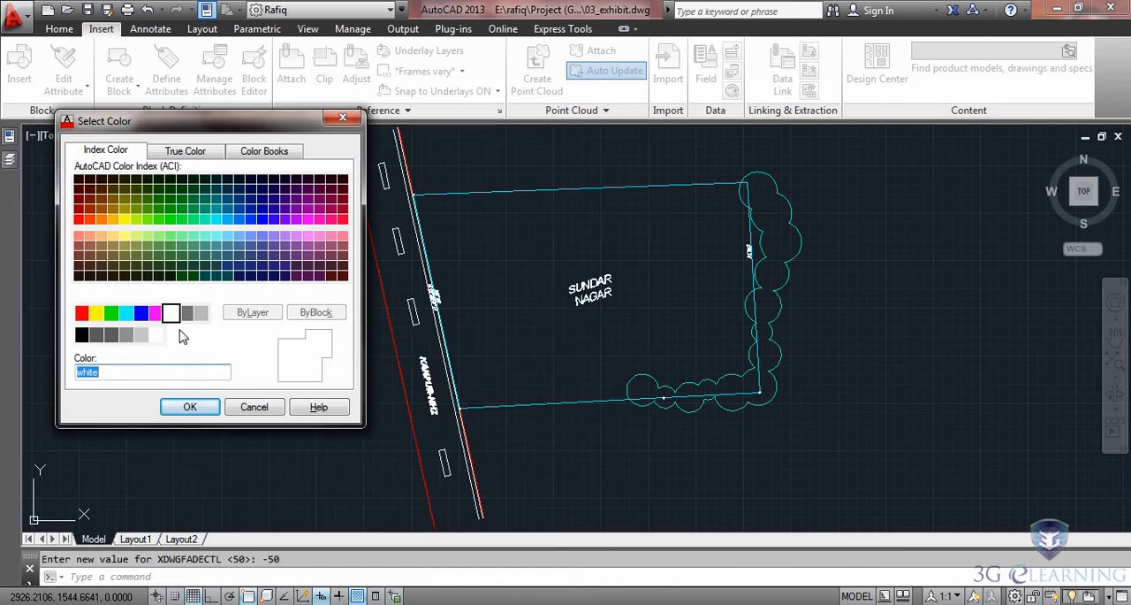
left_click(170, 314)
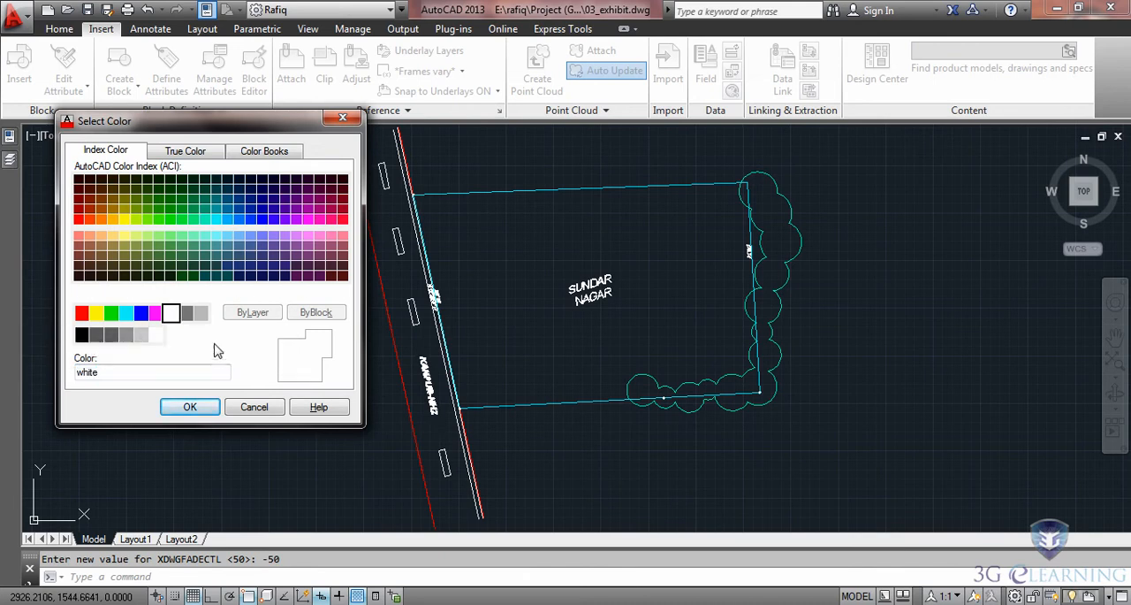
left_click(190, 408)
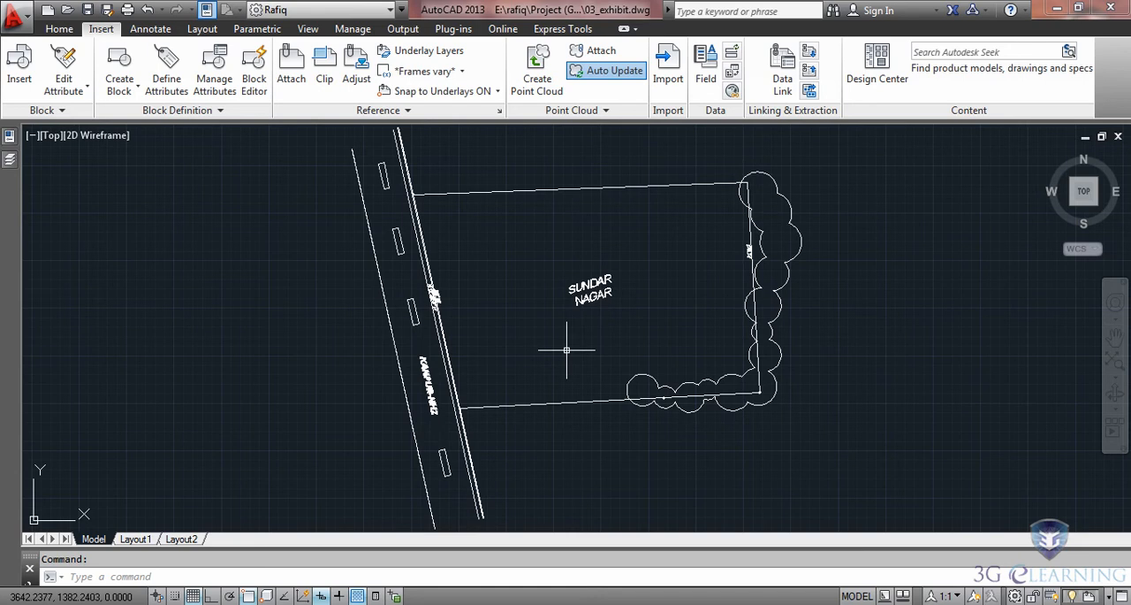
Turn off the reference layer that holds the SUNDAR NAGAR label and the property dimensions.
scroll(636, 296, "up", 4)
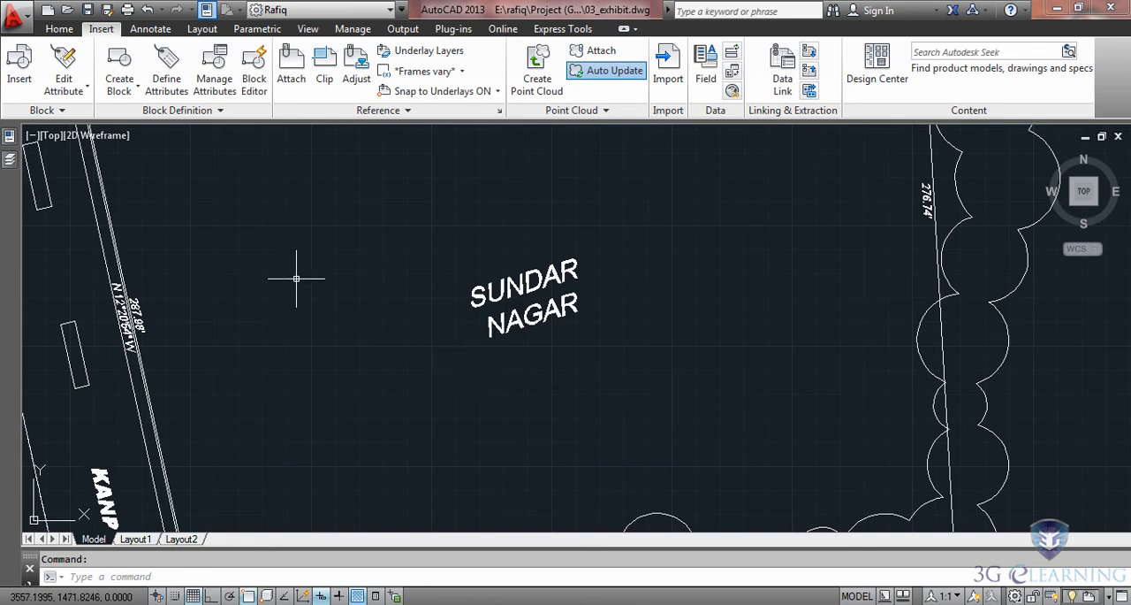
left_click(59, 28)
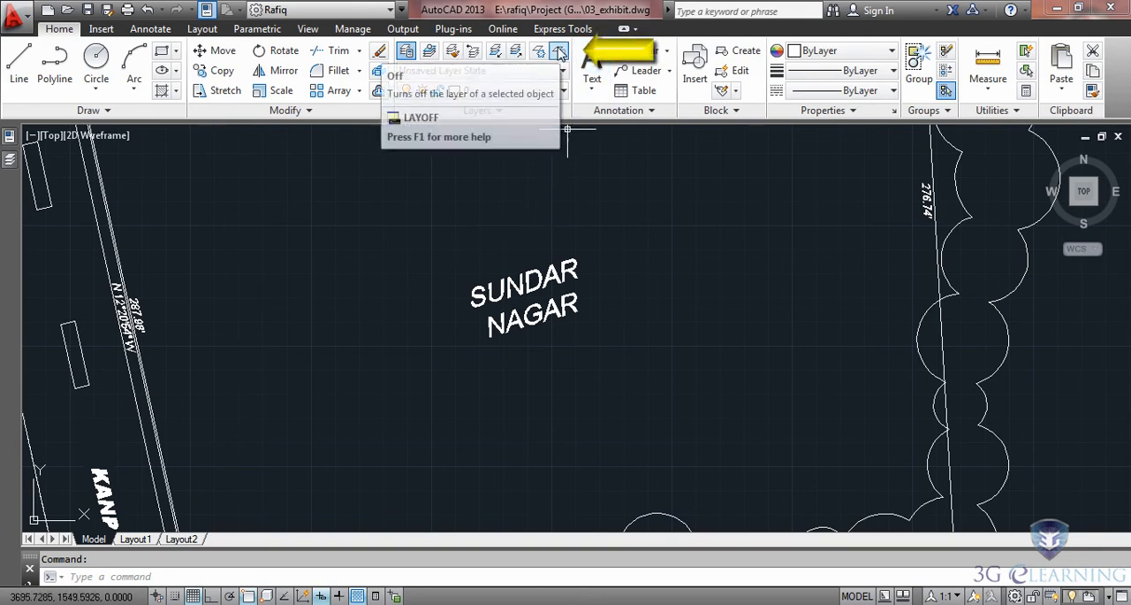
left_click(559, 50)
left_click(528, 321)
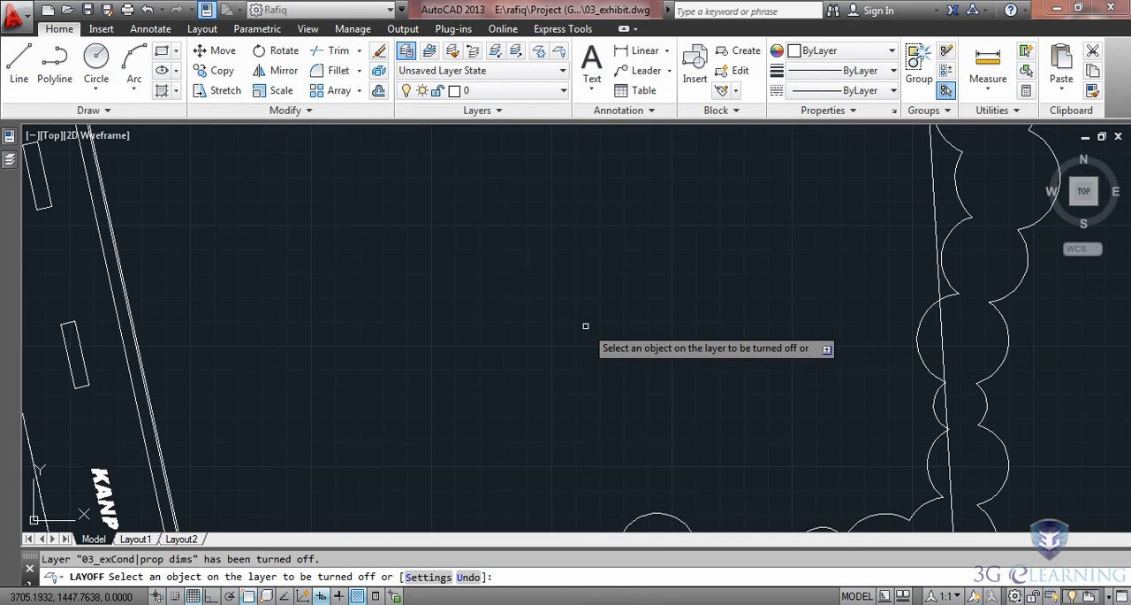
key("Escape")
scroll(586, 325, "down", 5)
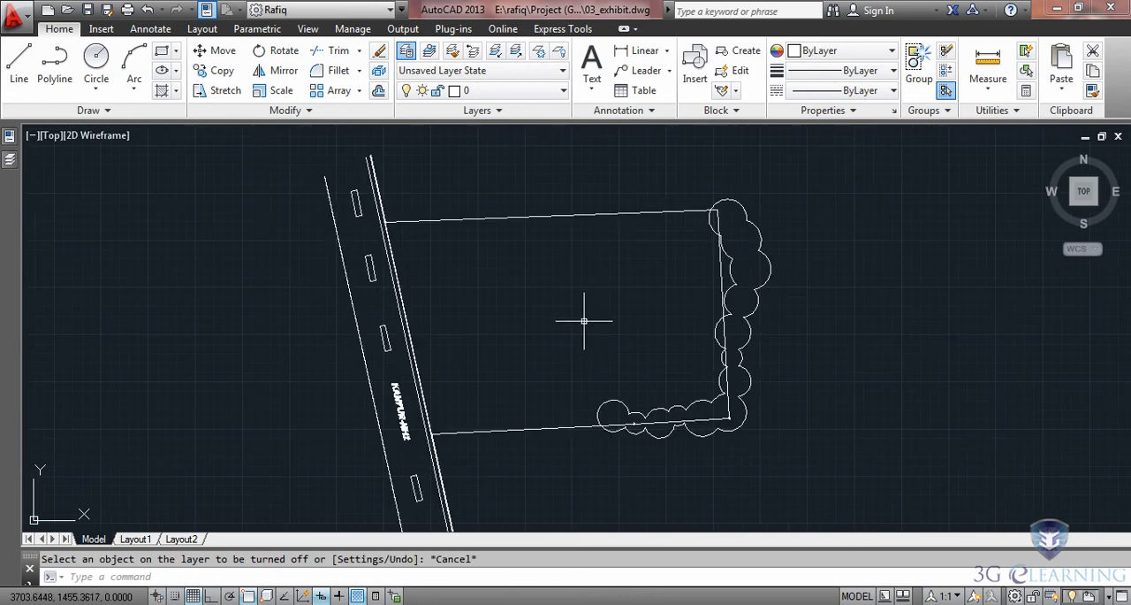
Attach 03_propSub.dwg as an overlay external reference with a full path, scale 1 and insertion point 0,0,0.
left_click(100, 29)
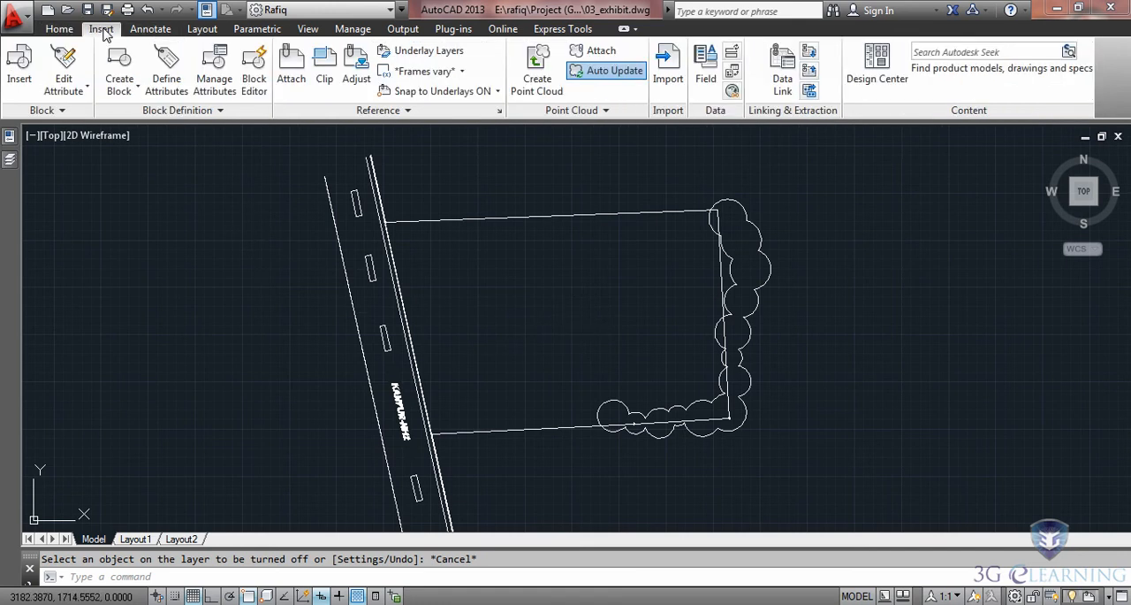
left_click(292, 64)
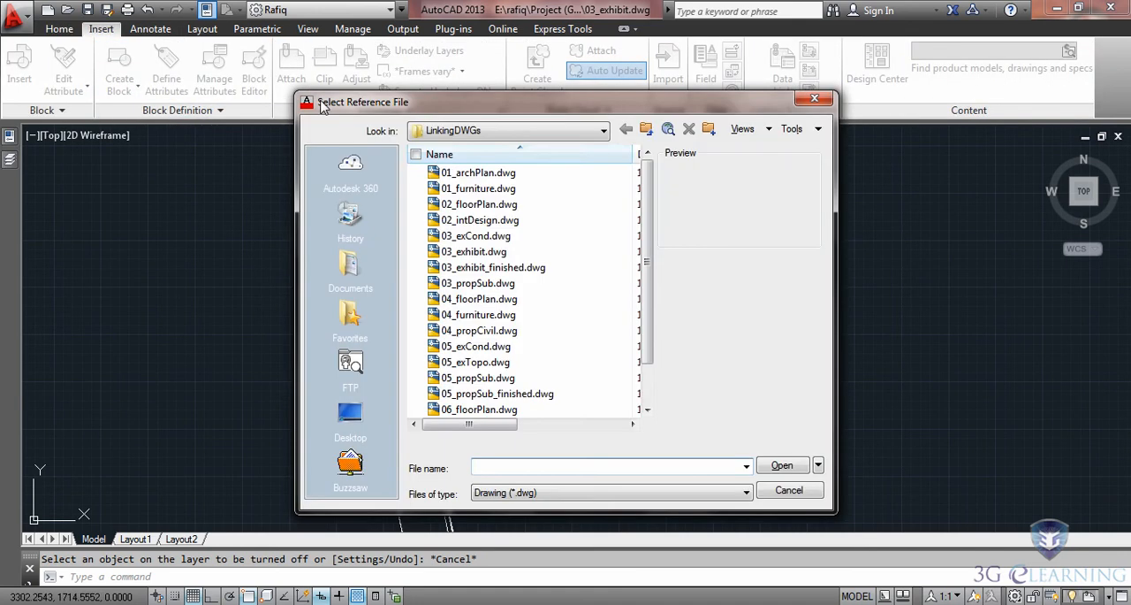
left_click(460, 284)
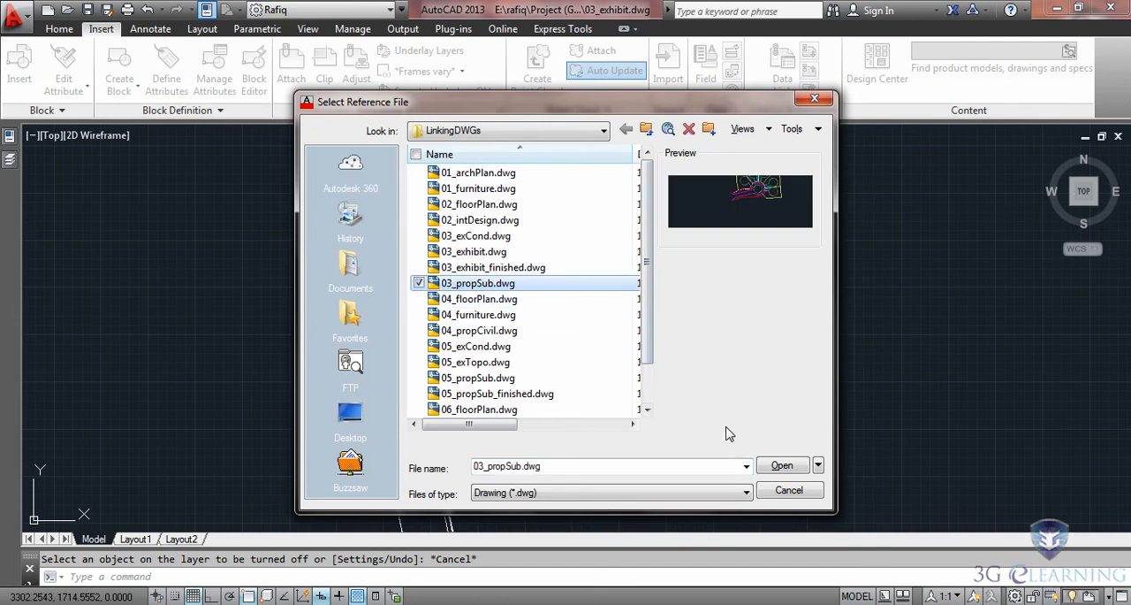
left_click(776, 470)
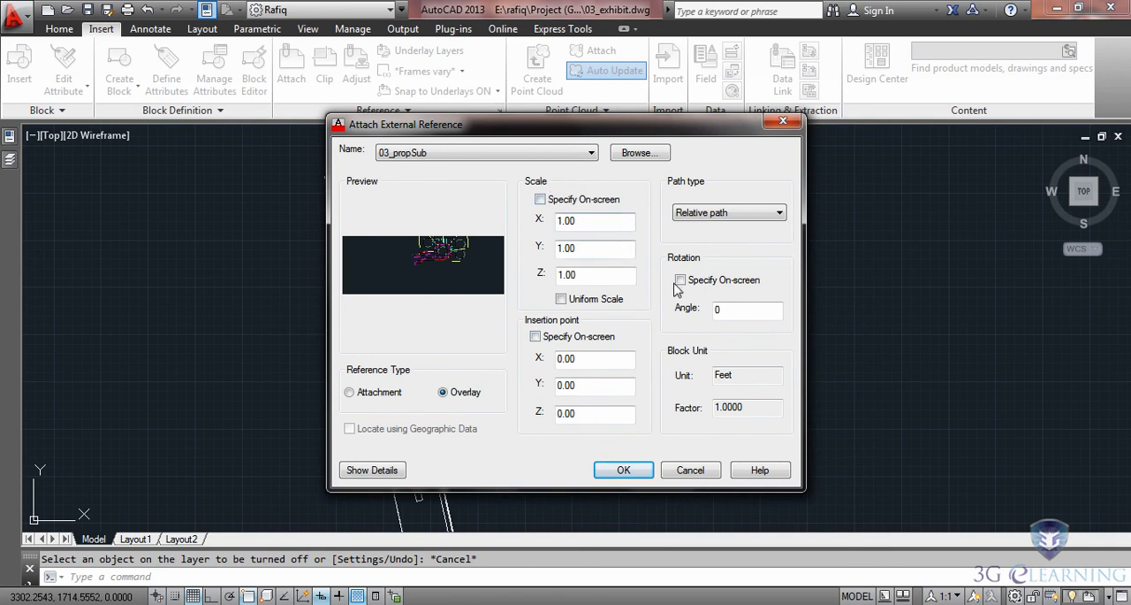
left_click(781, 214)
left_click(698, 238)
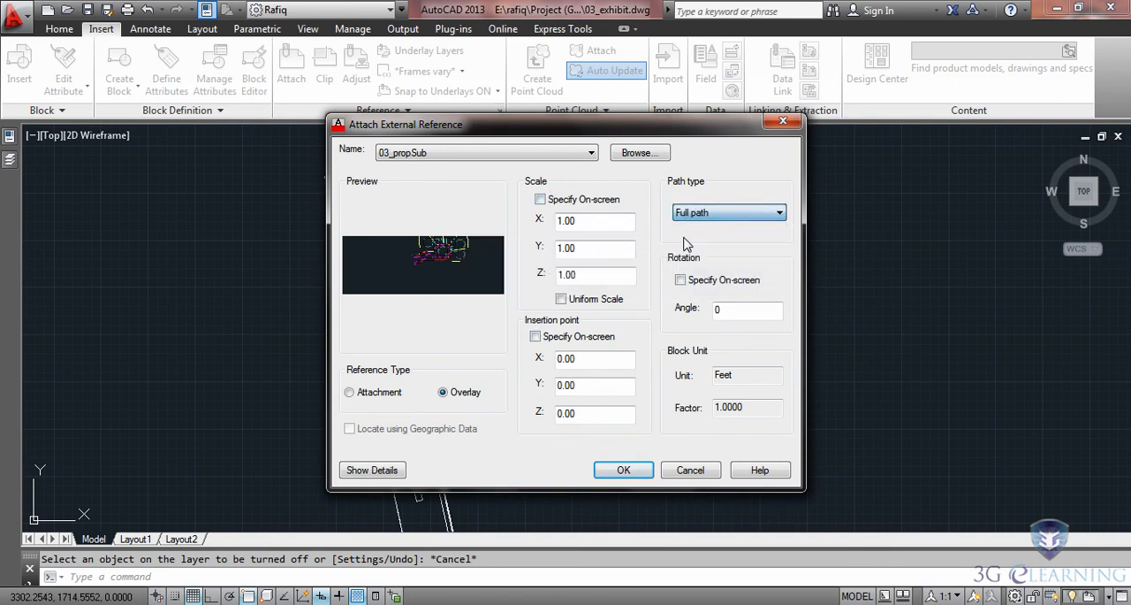
left_click(624, 469)
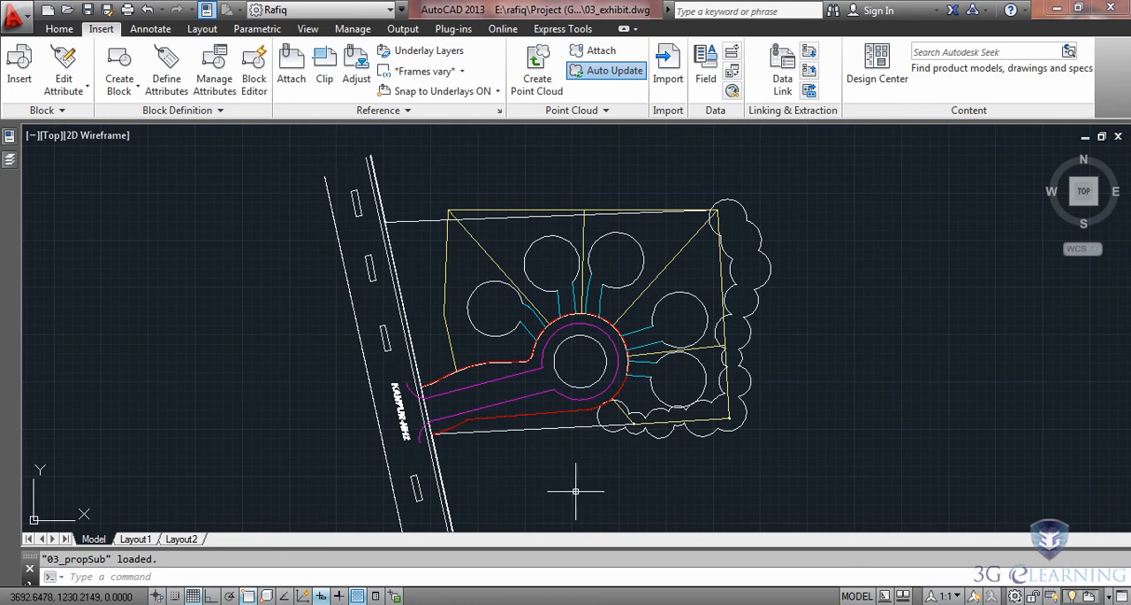
Examine the reference details of 03_exCond and 03_propSub, comparing the saved path of each file.
mouse_move(10, 161)
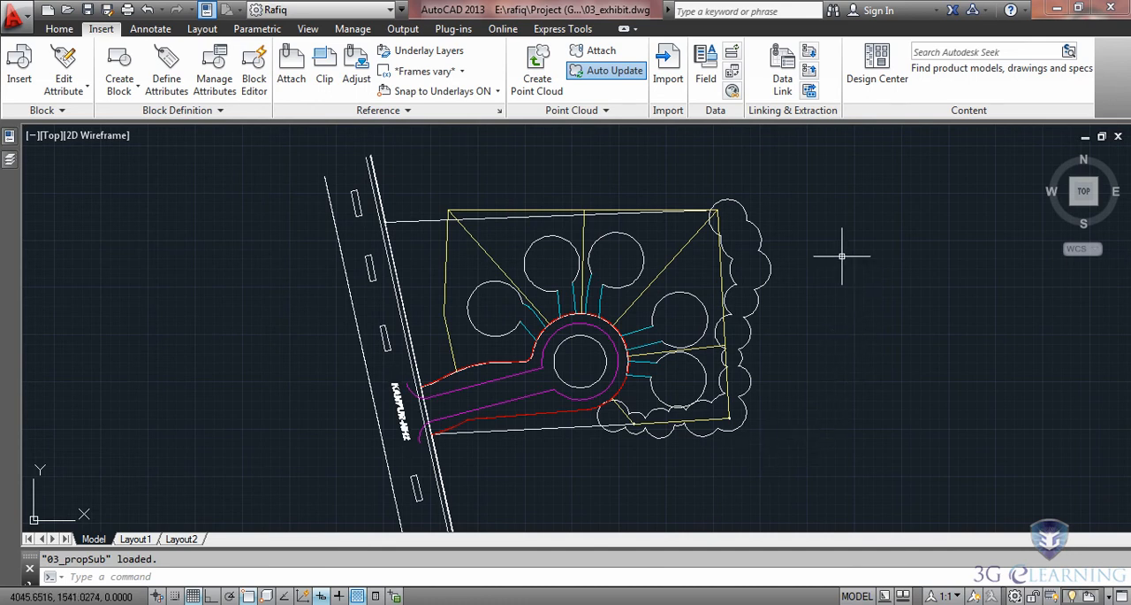
left_click(734, 201)
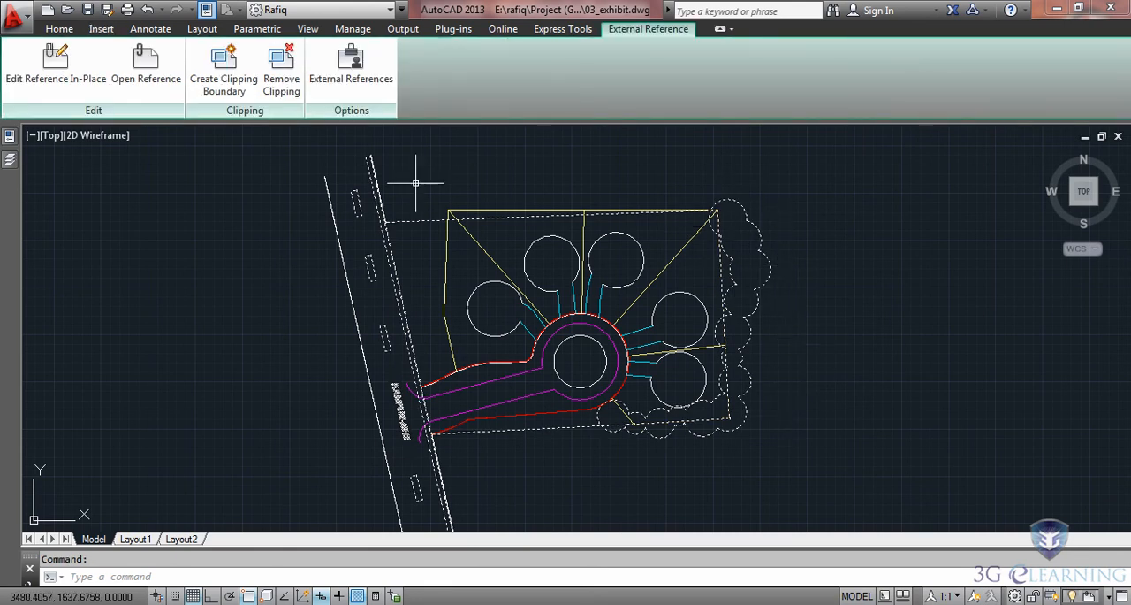
left_click(350, 74)
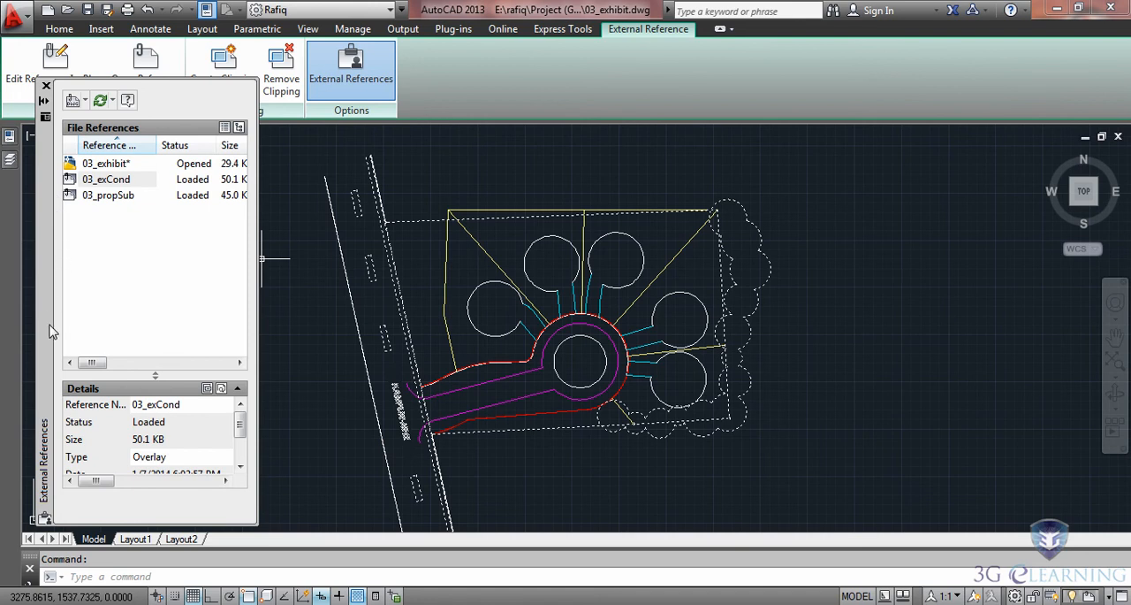
mouse_move(92, 366)
left_mouse_down()
mouse_move(177, 370)
mouse_move(88, 366)
left_mouse_up()
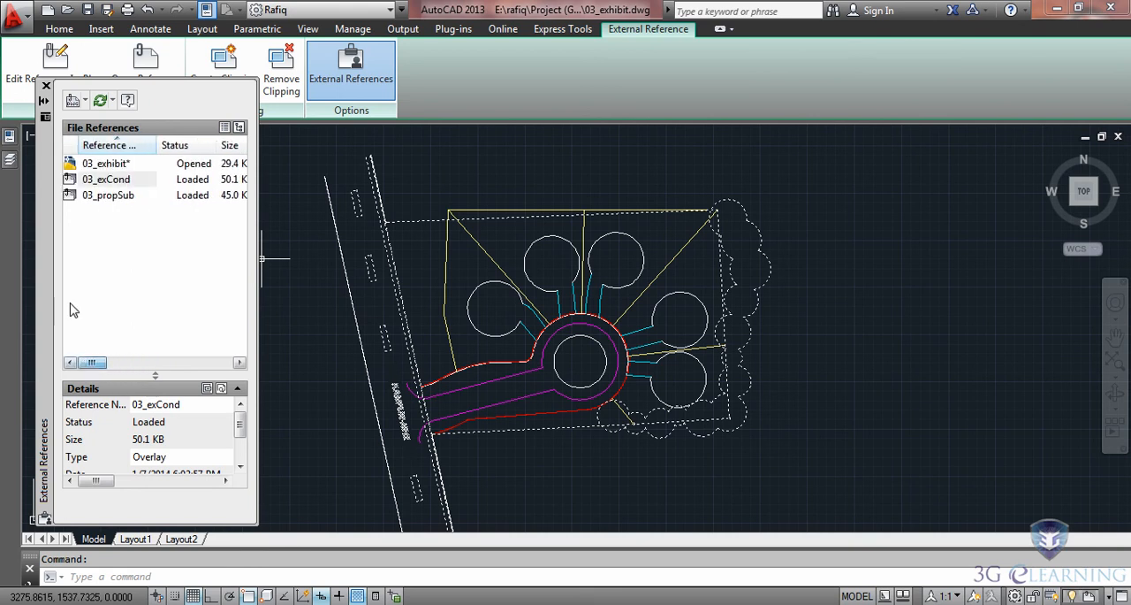
left_click(104, 180)
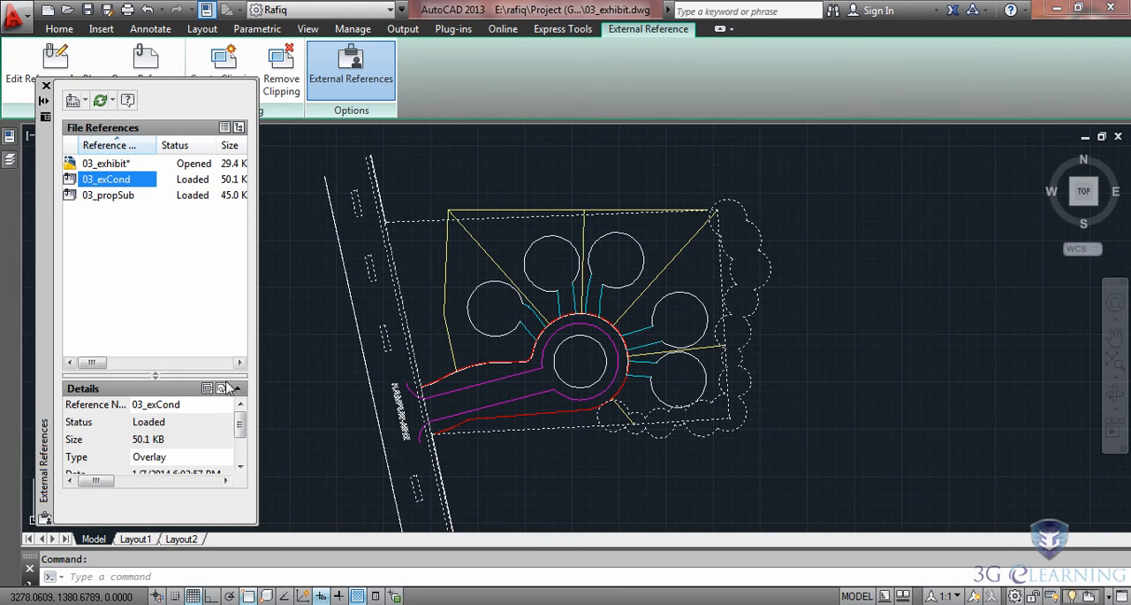
left_click(179, 407)
scroll(190, 428, "down", 3)
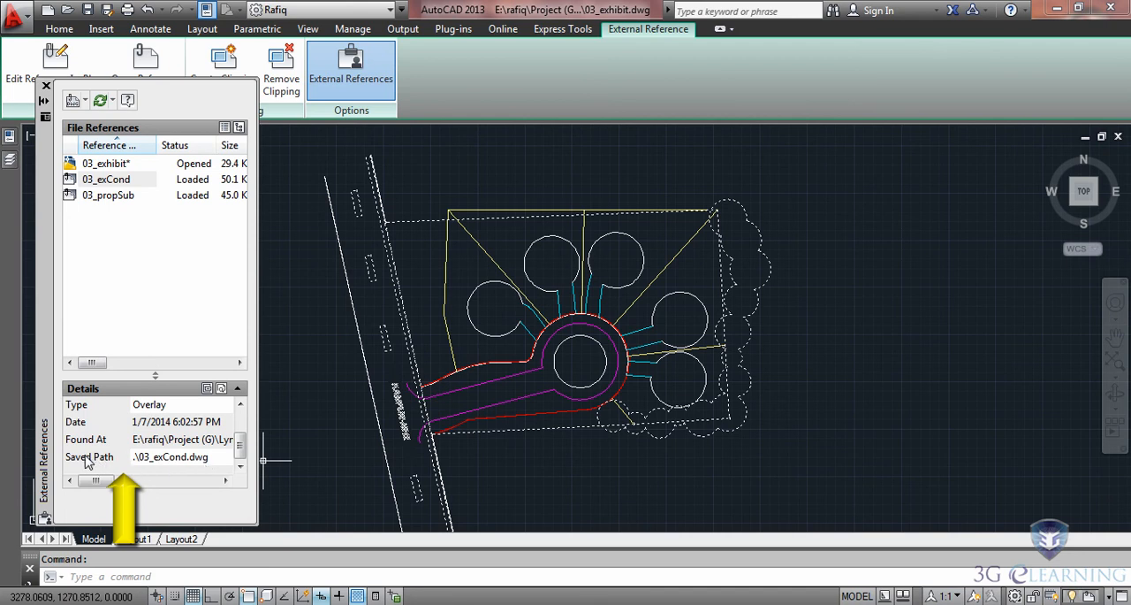
left_click(102, 197)
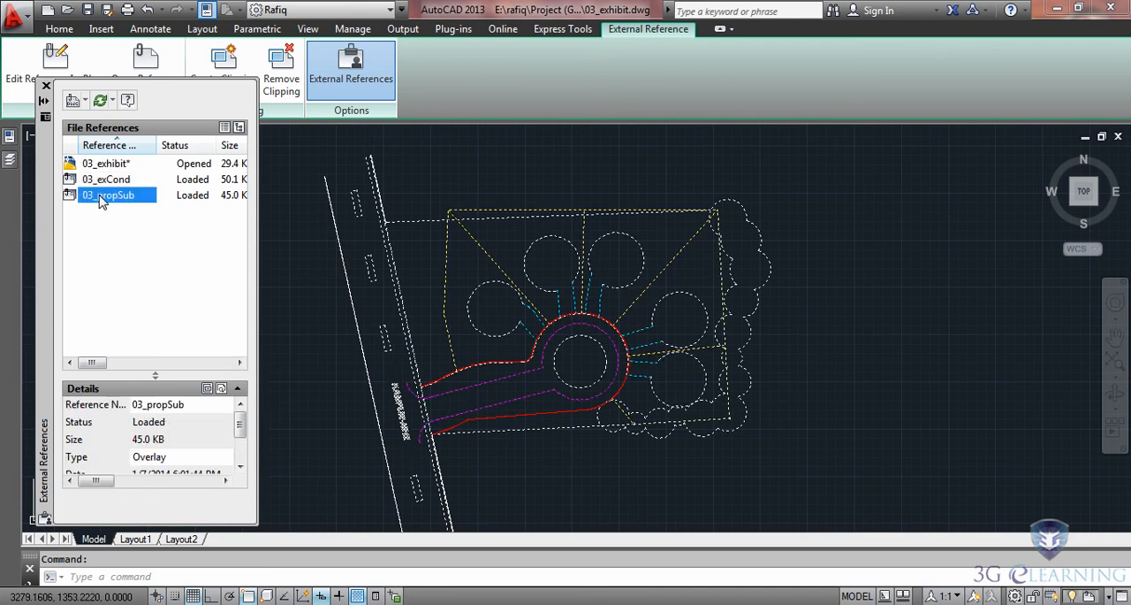
left_click(241, 462)
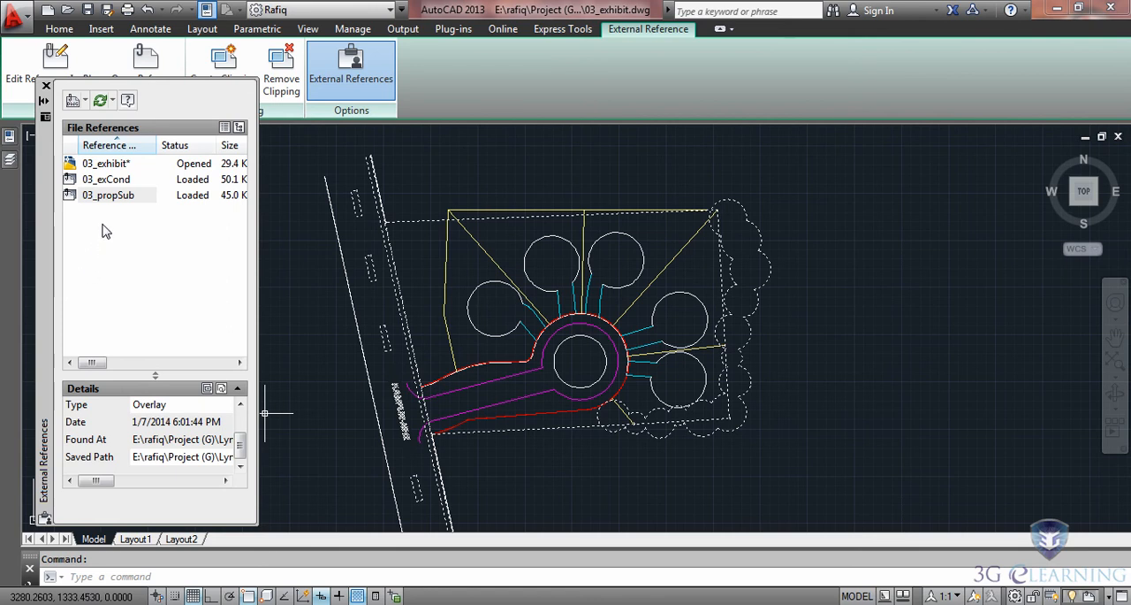
Unload the 03_exCond reference from the drawing and reload it.
right_click(109, 180)
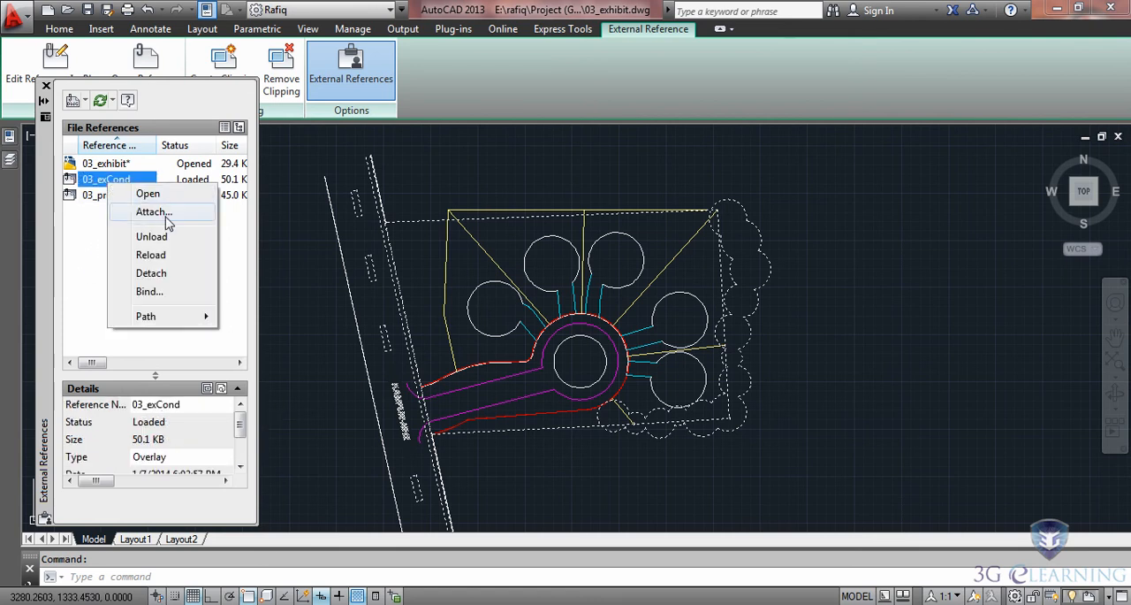
left_click(152, 237)
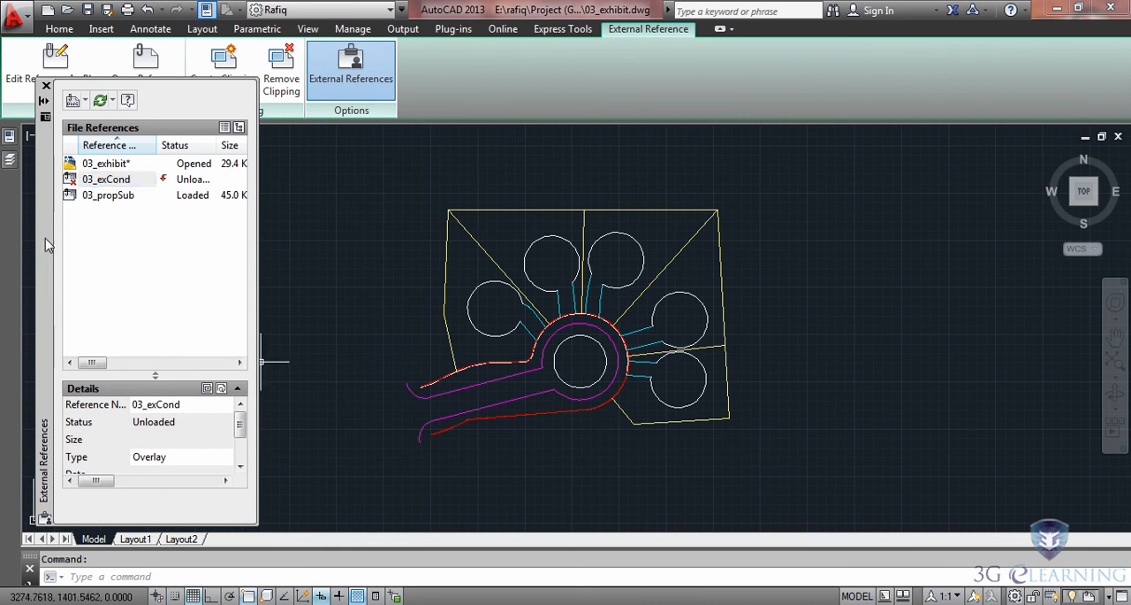
left_click(113, 184)
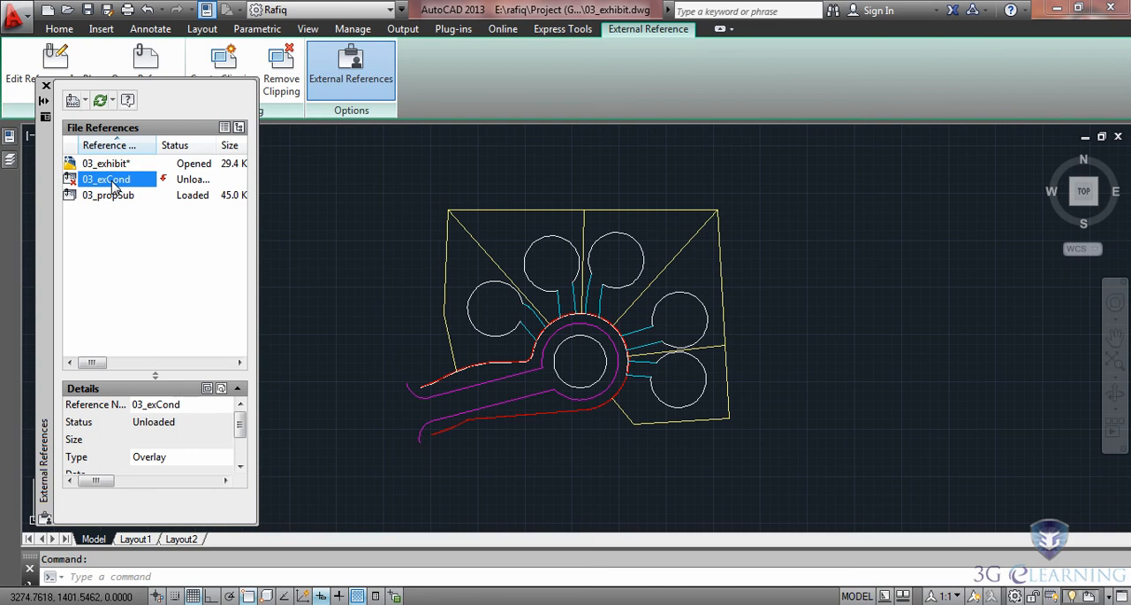
right_click(113, 186)
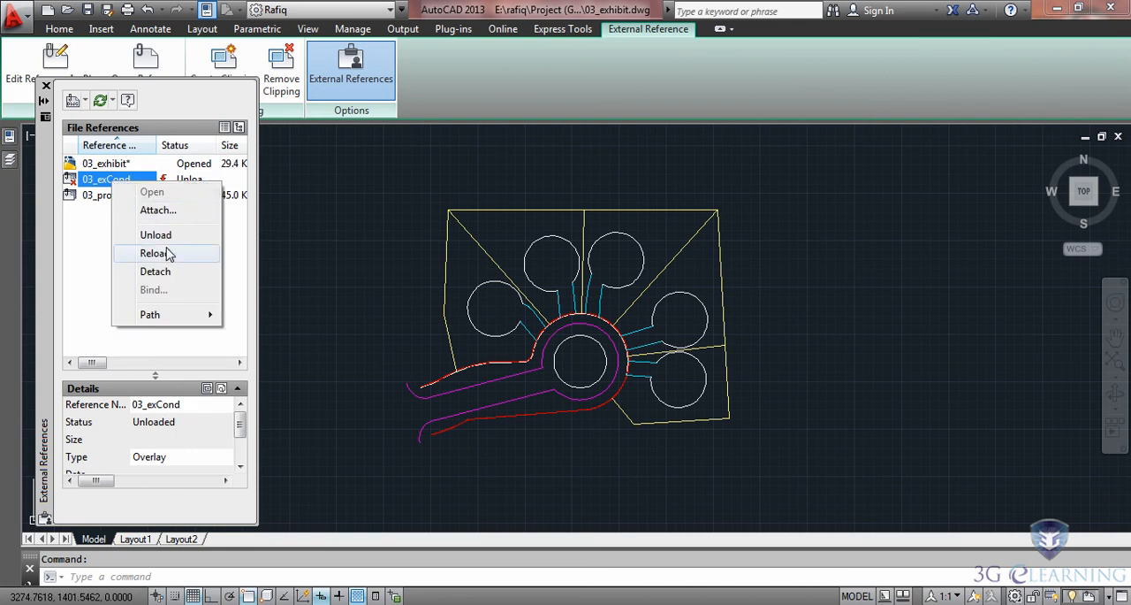
left_click(155, 253)
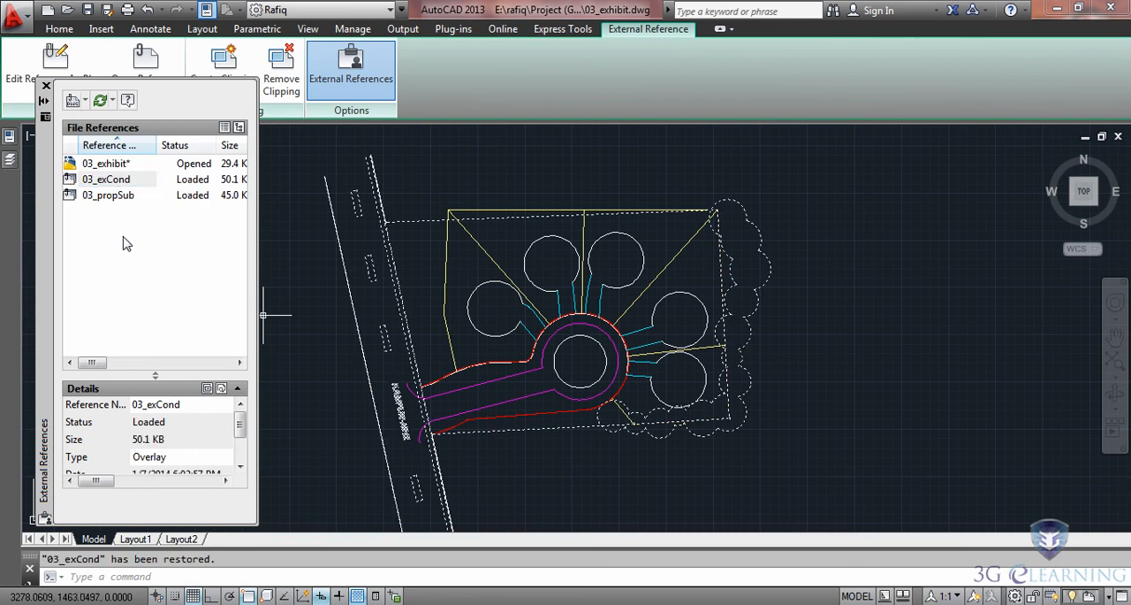
Detach the 03_exCond reference from the drawing and undo the detachment.
right_click(105, 182)
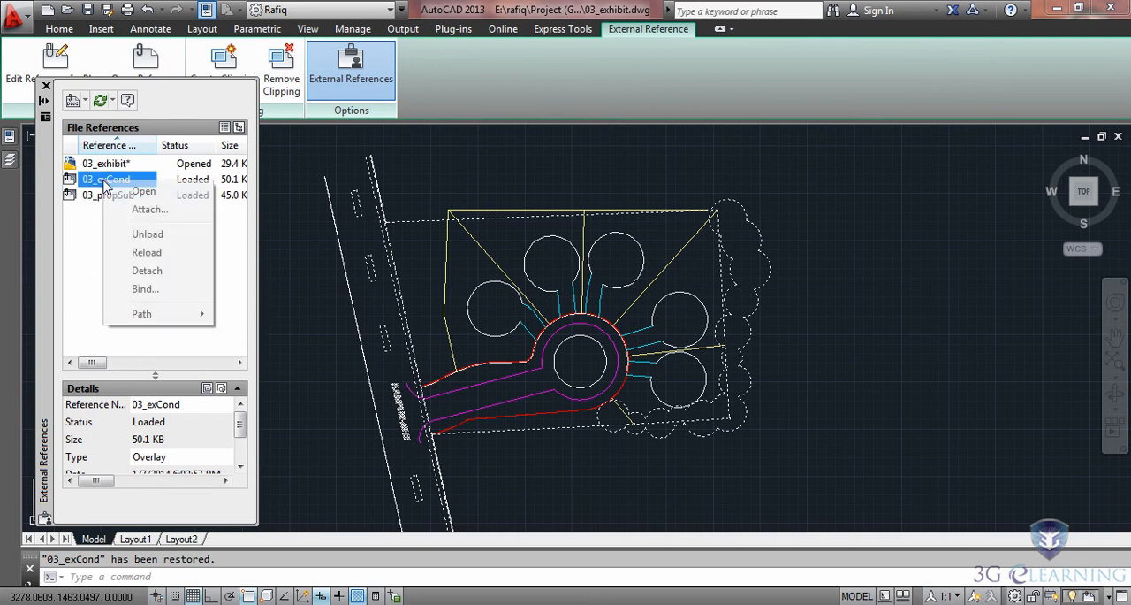
left_click(144, 273)
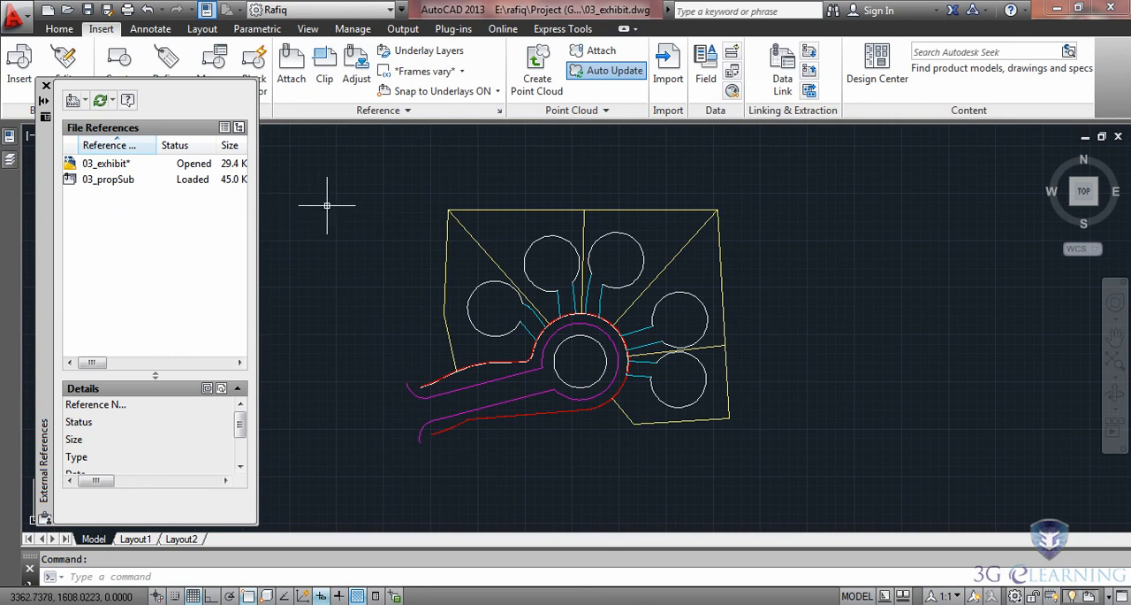
key("F7")
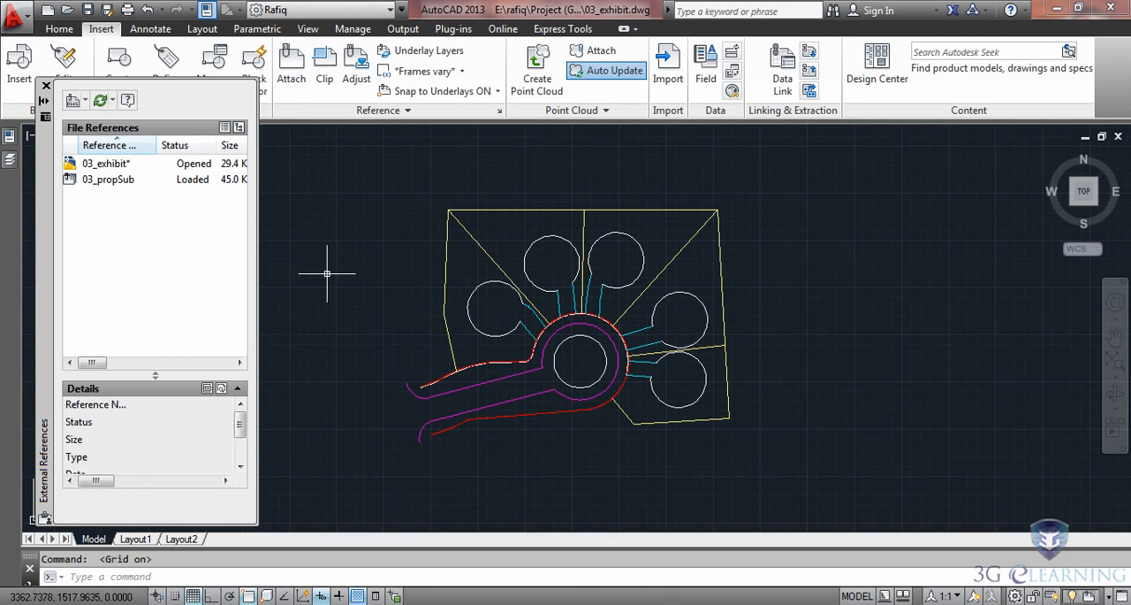
key("ctrl+z")
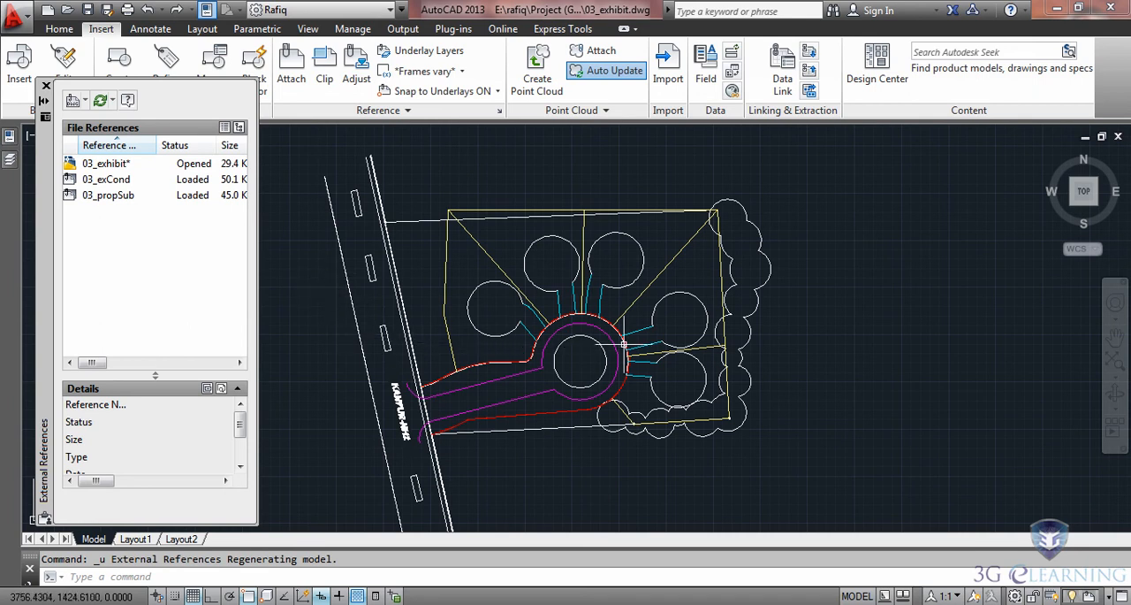
Erase the 03_exCond reference object from model space to check its reference status, and undo the erasure.
left_click(753, 265)
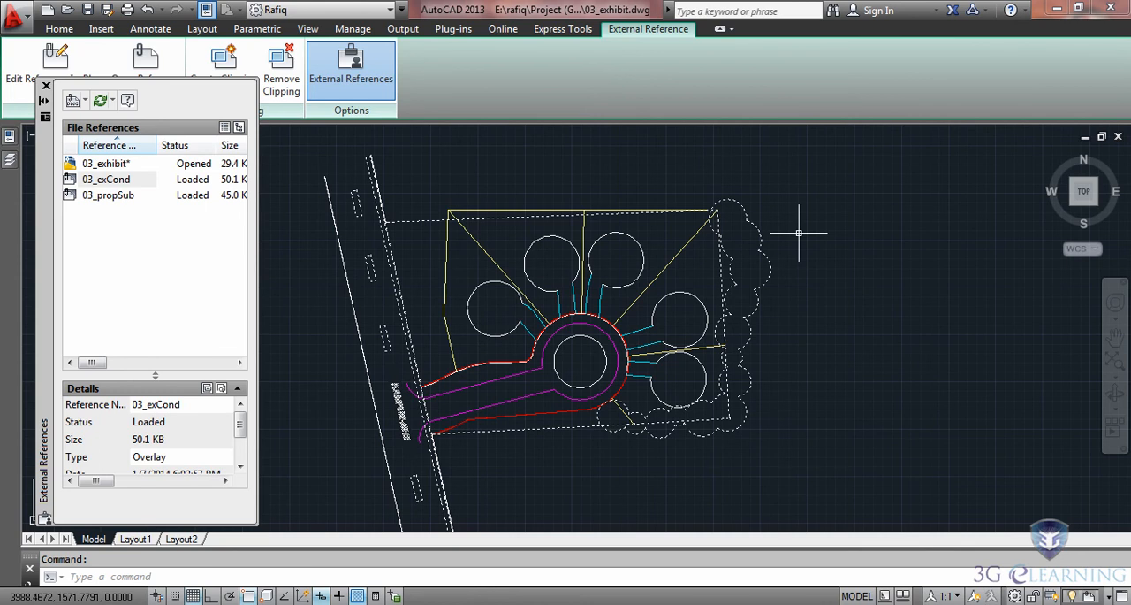
key("Delete")
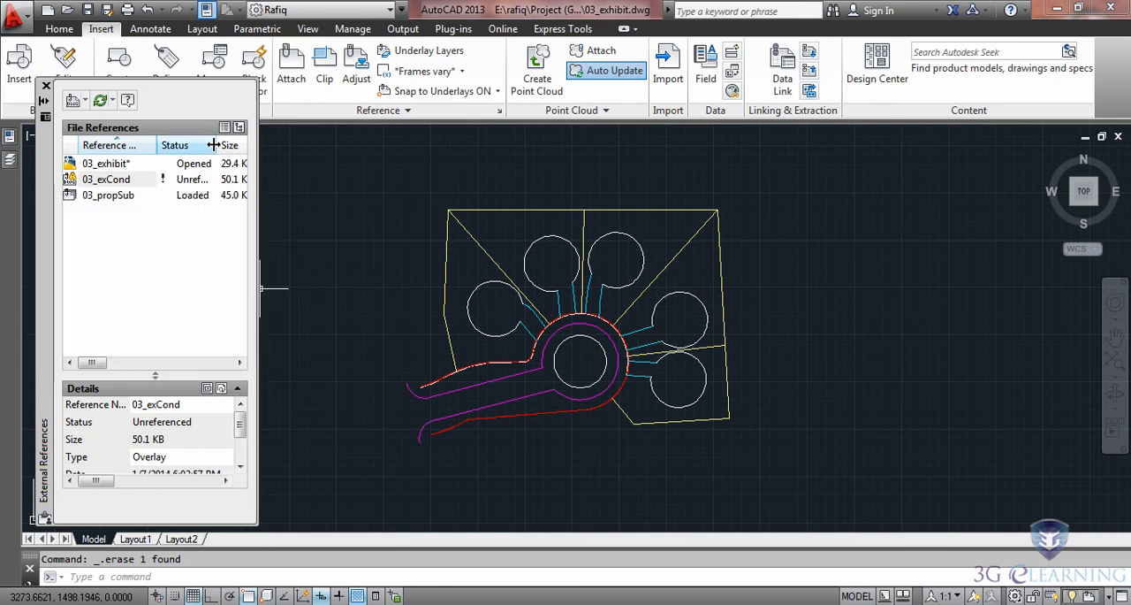
left_click_drag(215, 145, 269, 149)
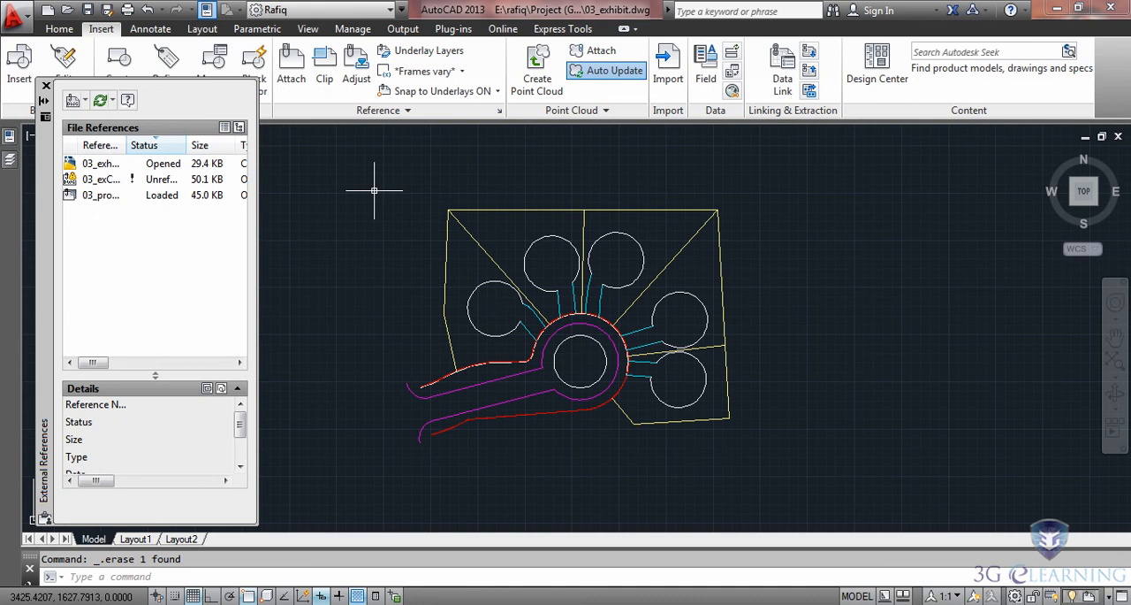
key("ctrl+z")
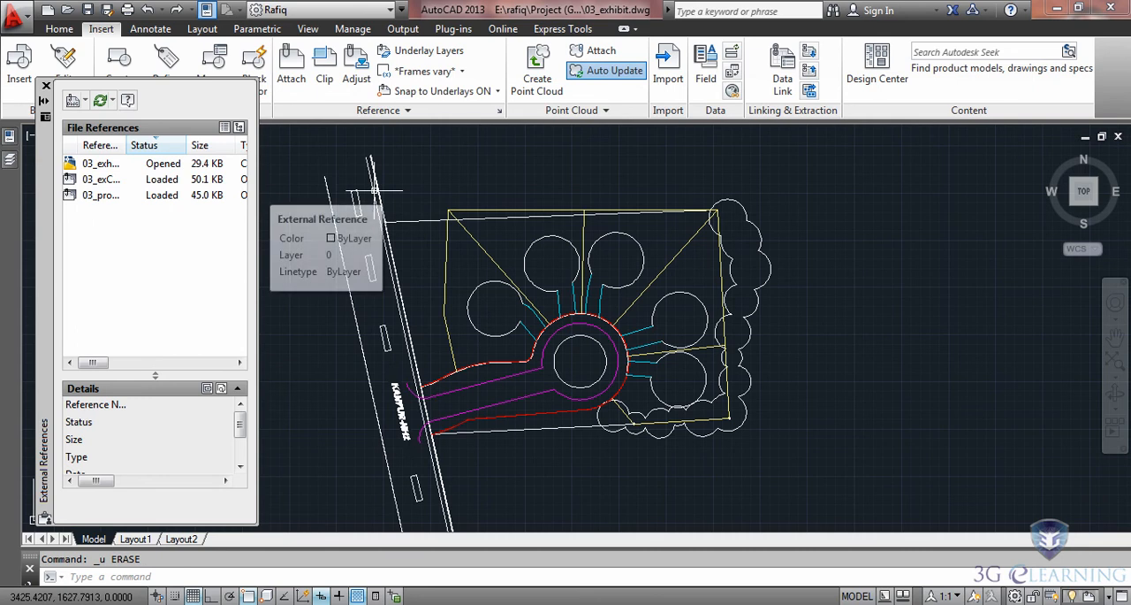
left_click(46, 86)
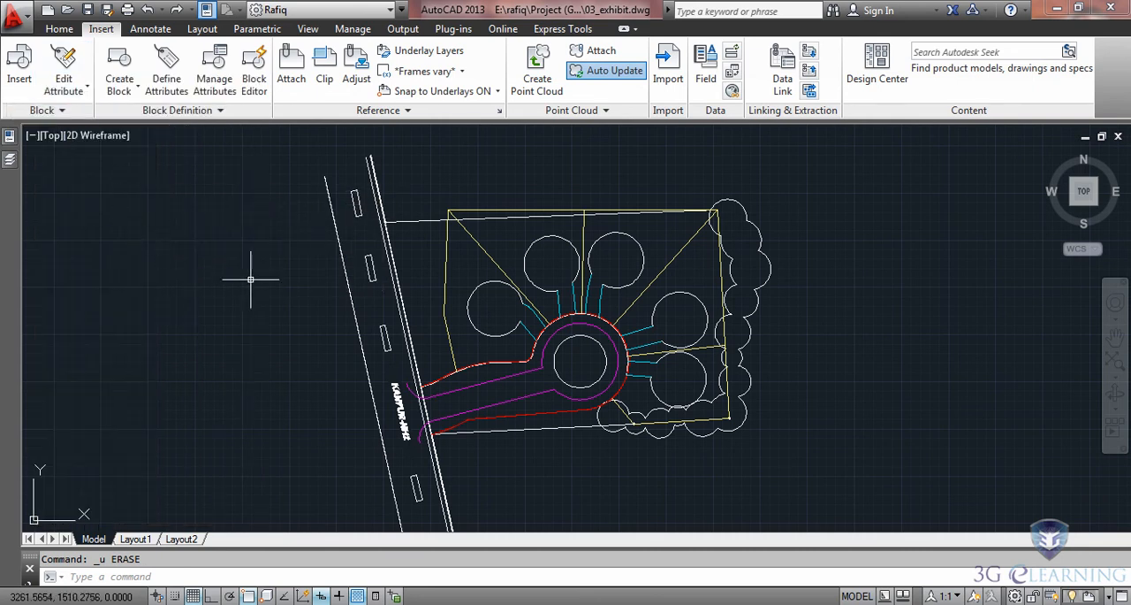
middle_click(307, 326)
middle_click(307, 325)
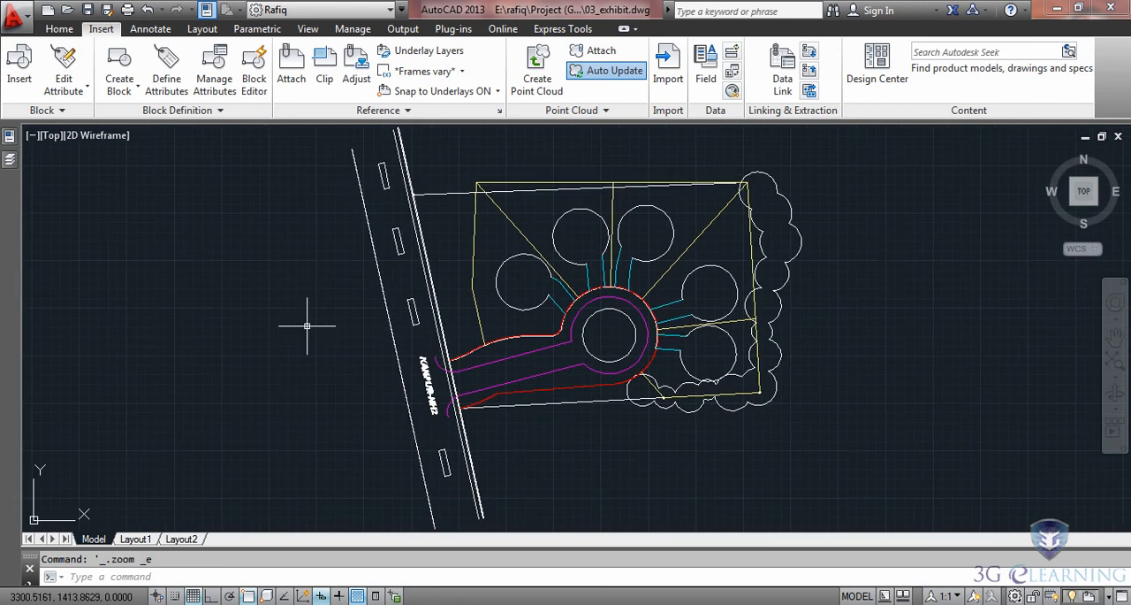